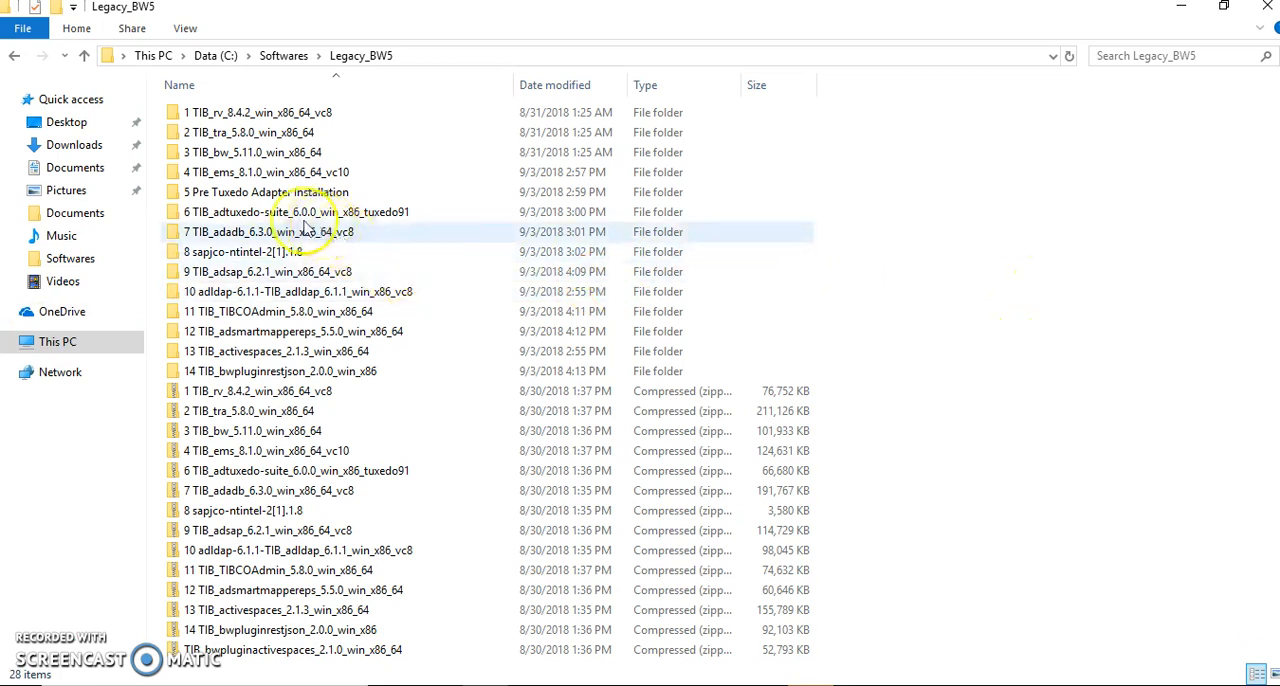
# - Open the 5 Pre Tuxedo Adapter Installation folder and launch the tuxedo81_win installer
pyautogui.doubleClick(268, 193)
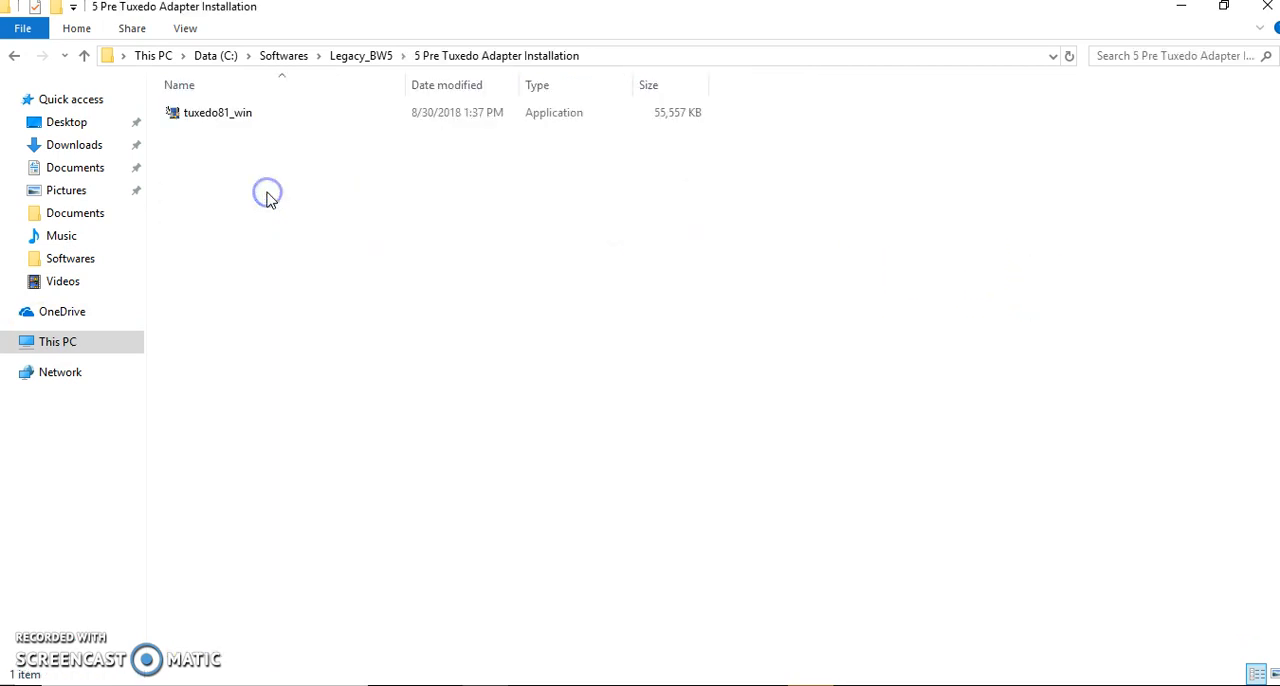
pyautogui.click(210, 115)
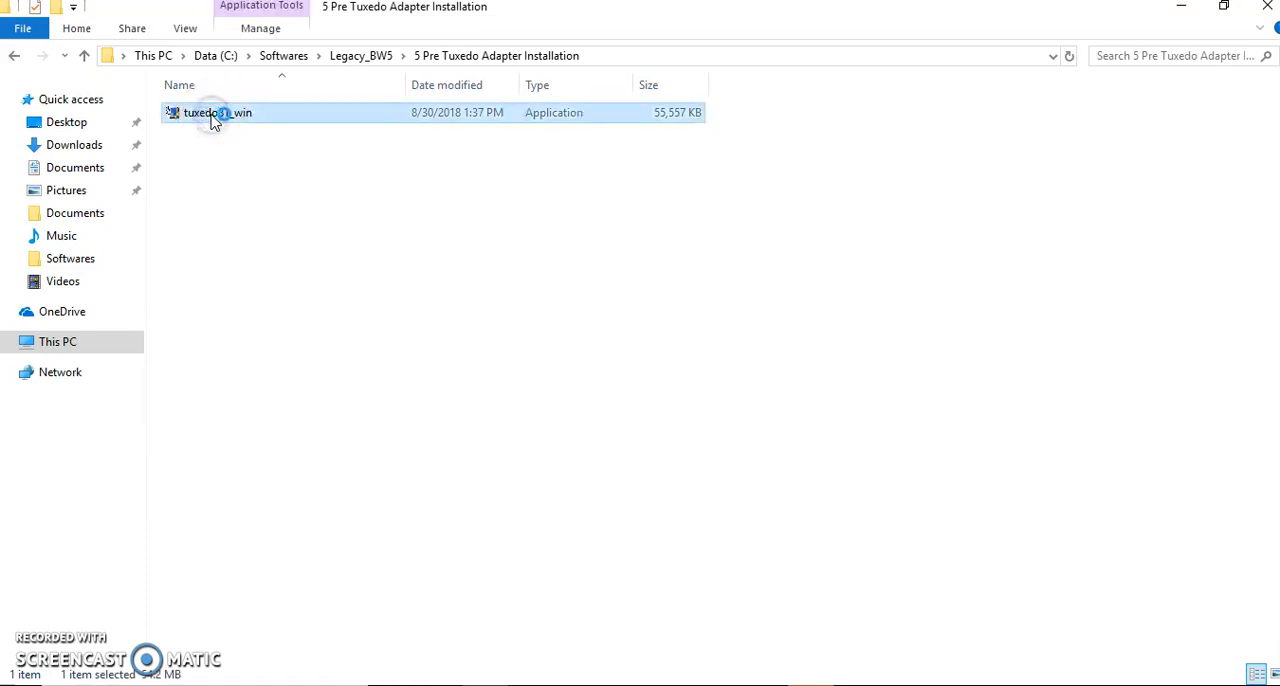
pyautogui.doubleClick(213, 118)
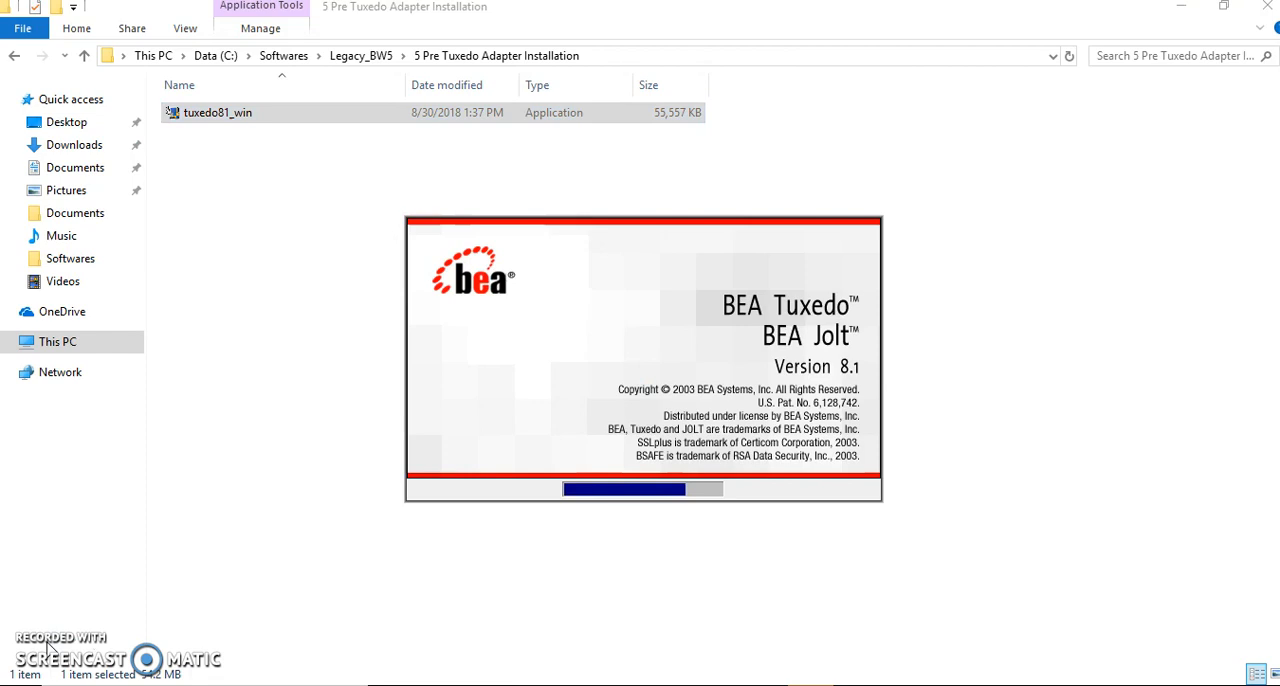
pyautogui.click(71, 636)
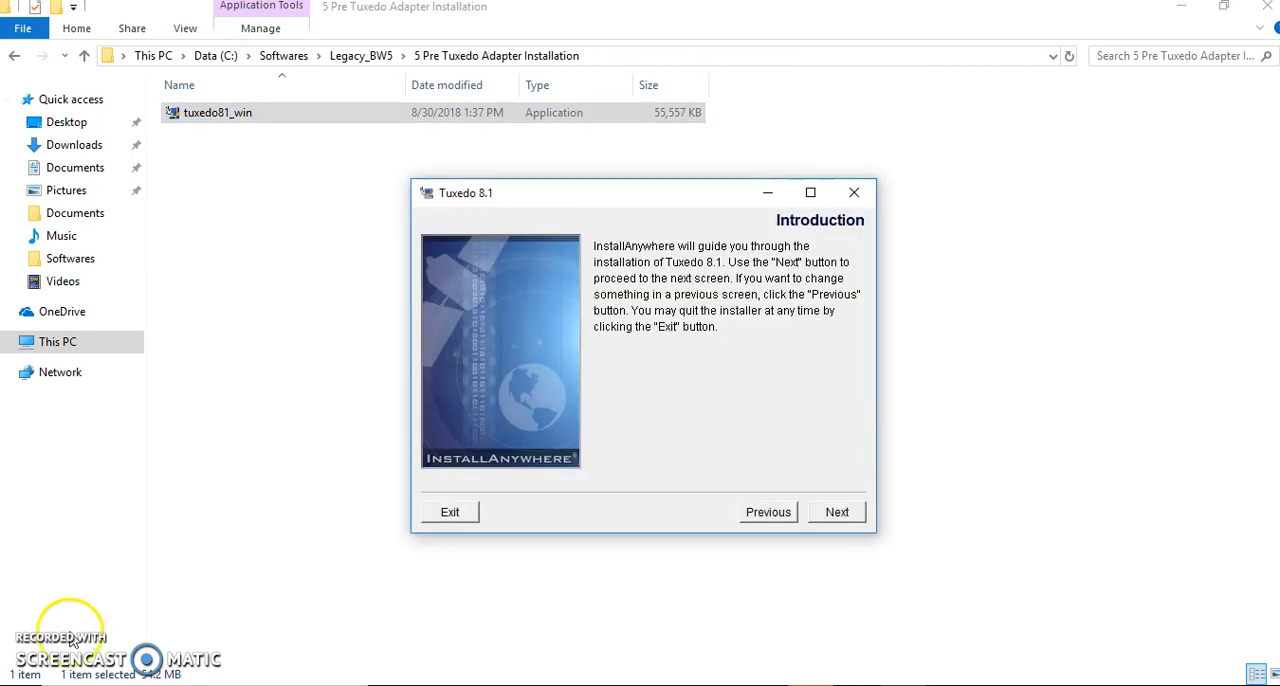
# - Proceed past the Tuxedo 8.1 introduction and accept the BEA license agreement
pyautogui.click(857, 521)
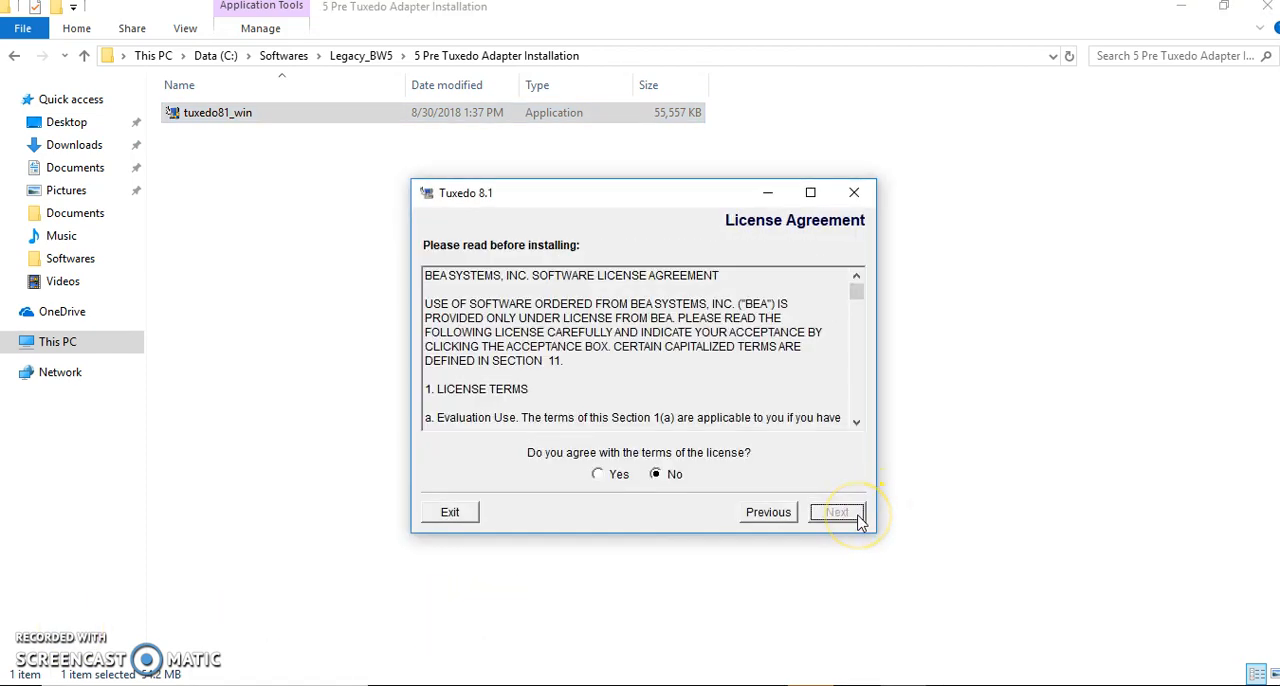
pyautogui.click(601, 474)
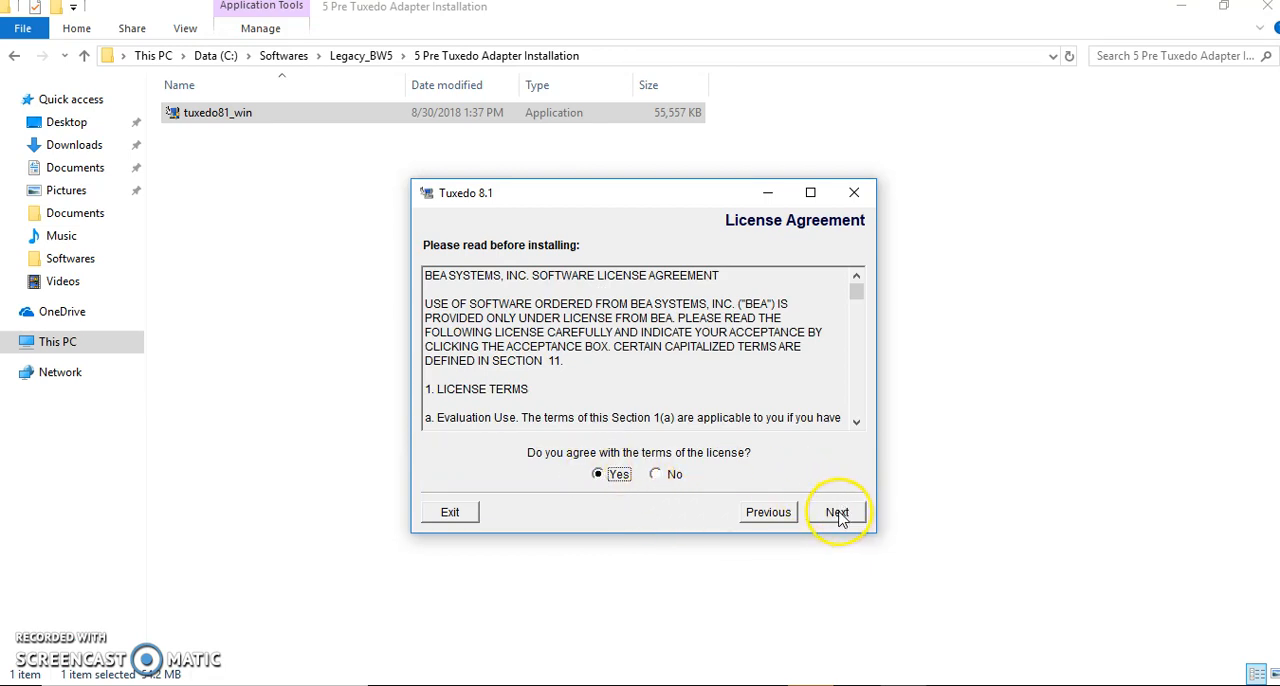
pyautogui.click(838, 515)
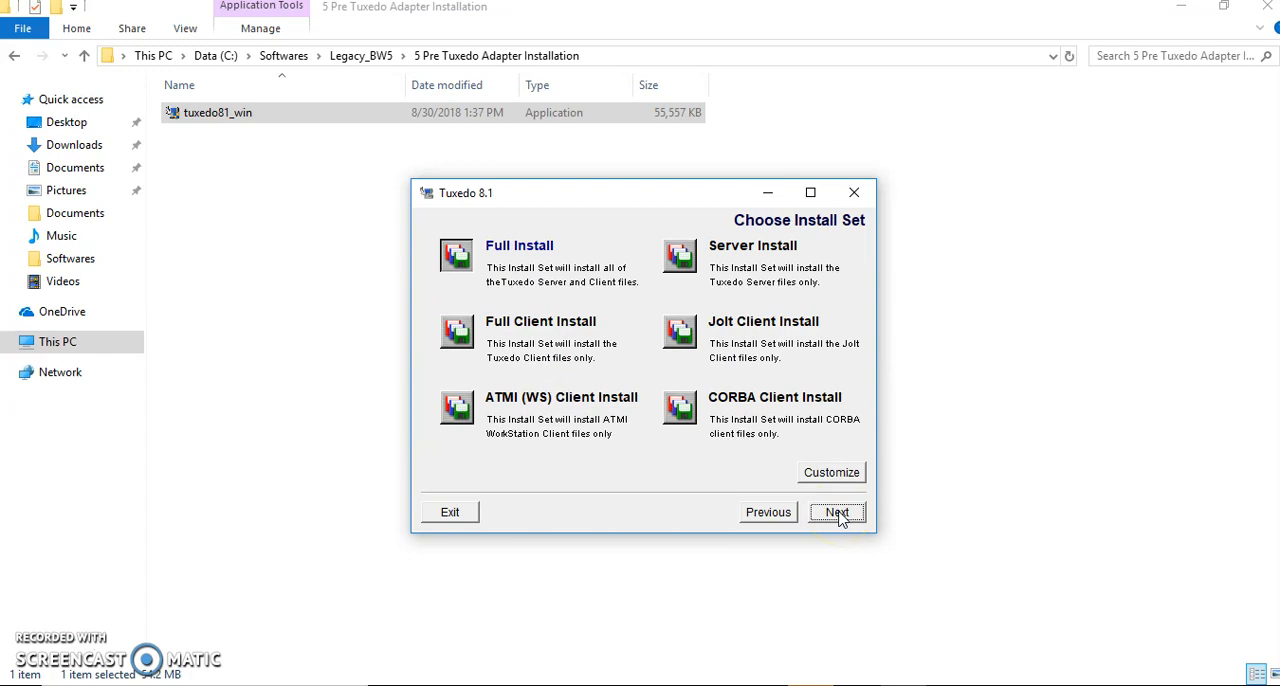
# - Start a Full Install of Tuxedo 8.1 with BEA home C:\bea and product directory C:\bea\tuxedo8.1
pyautogui.click(839, 513)
pyautogui.click(840, 518)
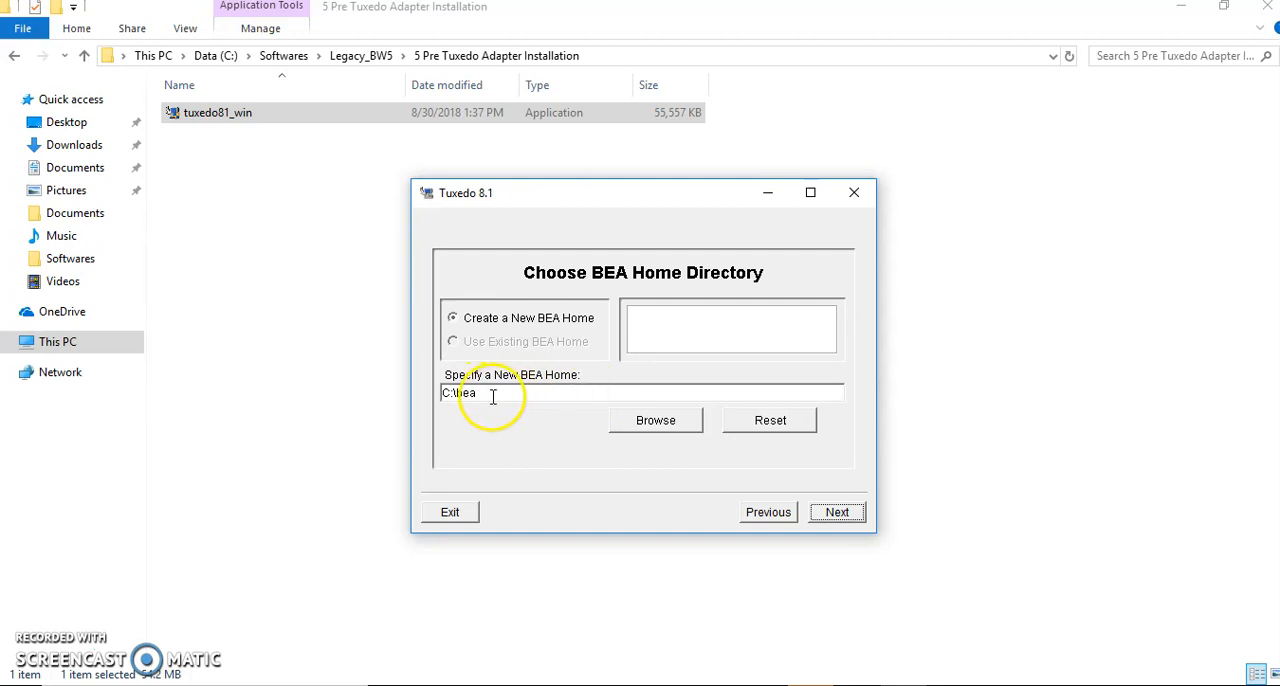
pyautogui.click(836, 512)
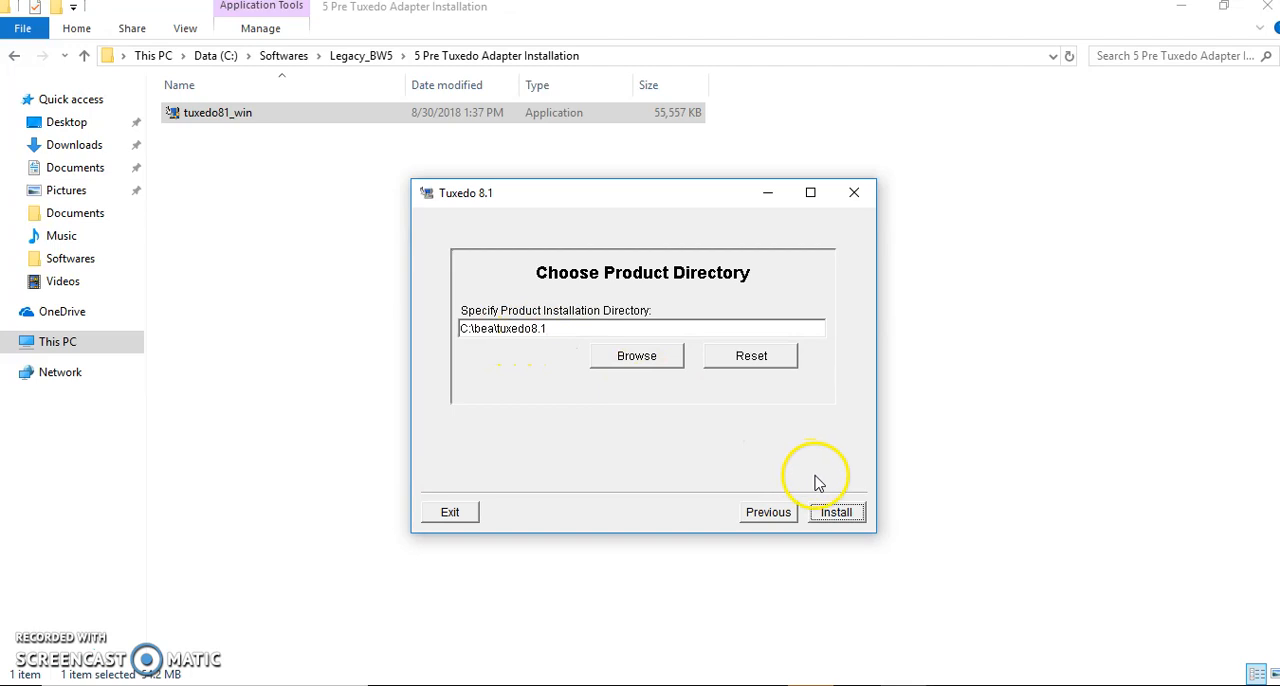
pyautogui.click(838, 514)
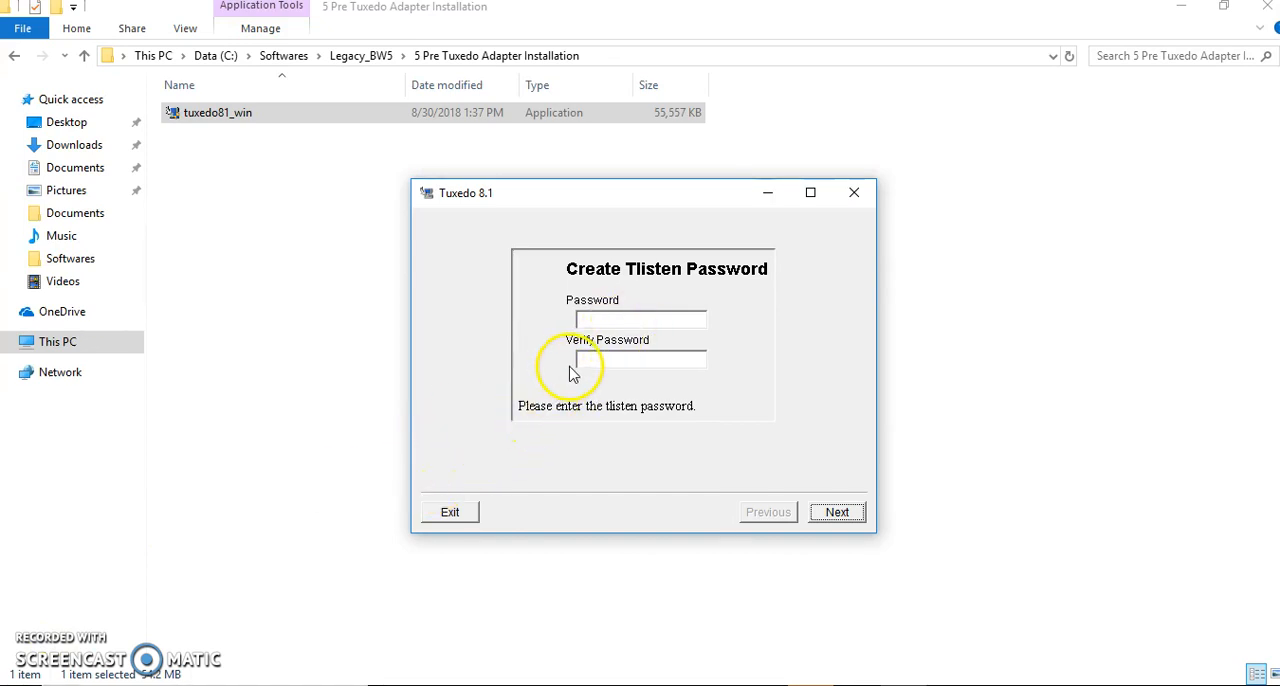
# - Enter and verify the Tlisten password, and continue the installation
pyautogui.click(618, 316)
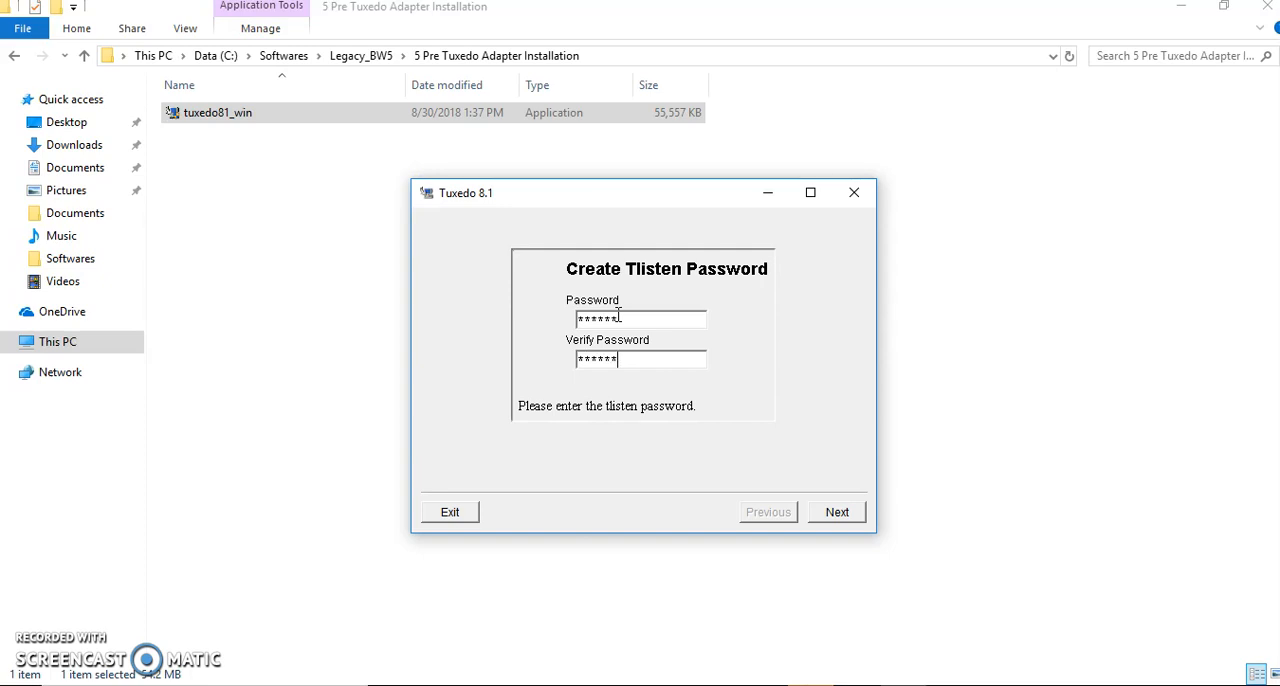
pyautogui.click(846, 512)
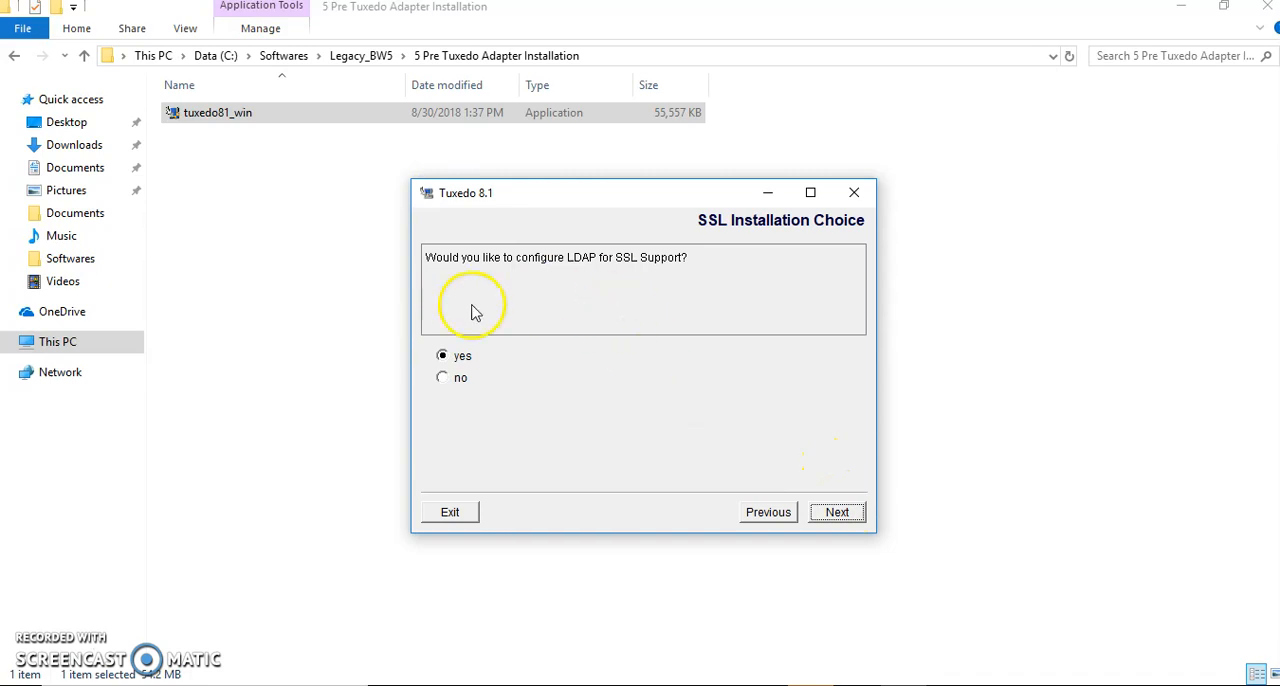
# - Decline both LDAP configuration for SSL support and installing the license now
pyautogui.click(444, 379)
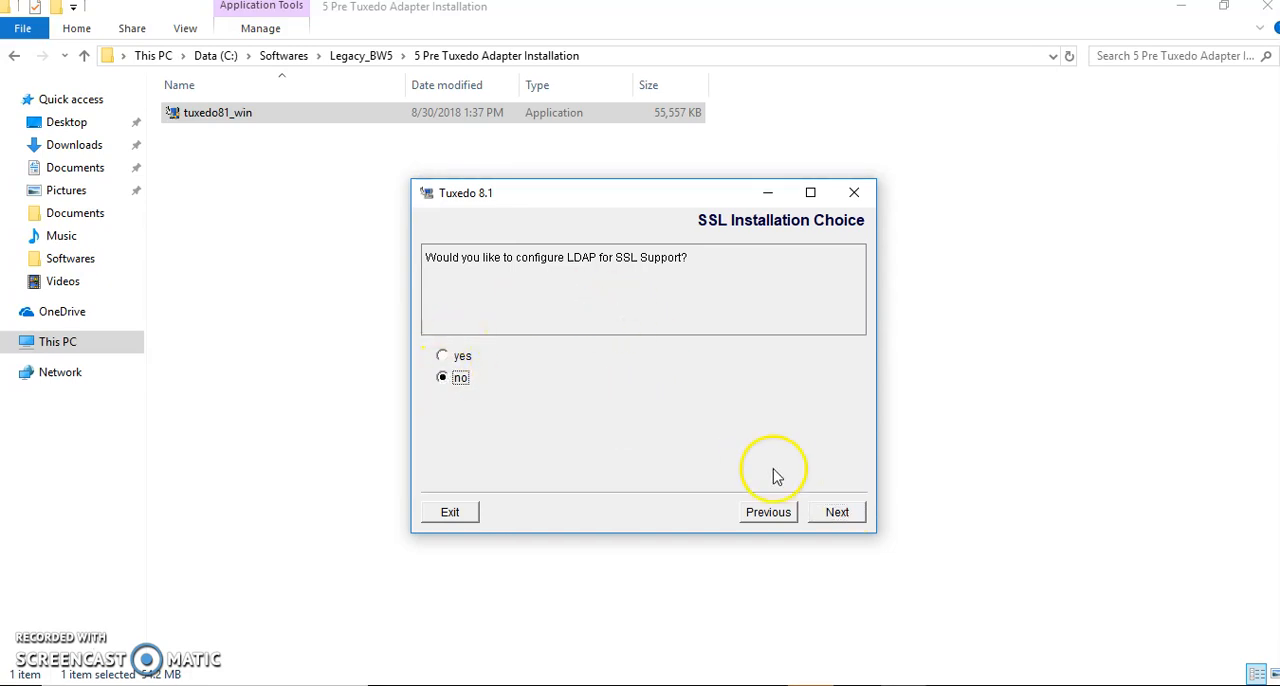
pyautogui.click(838, 518)
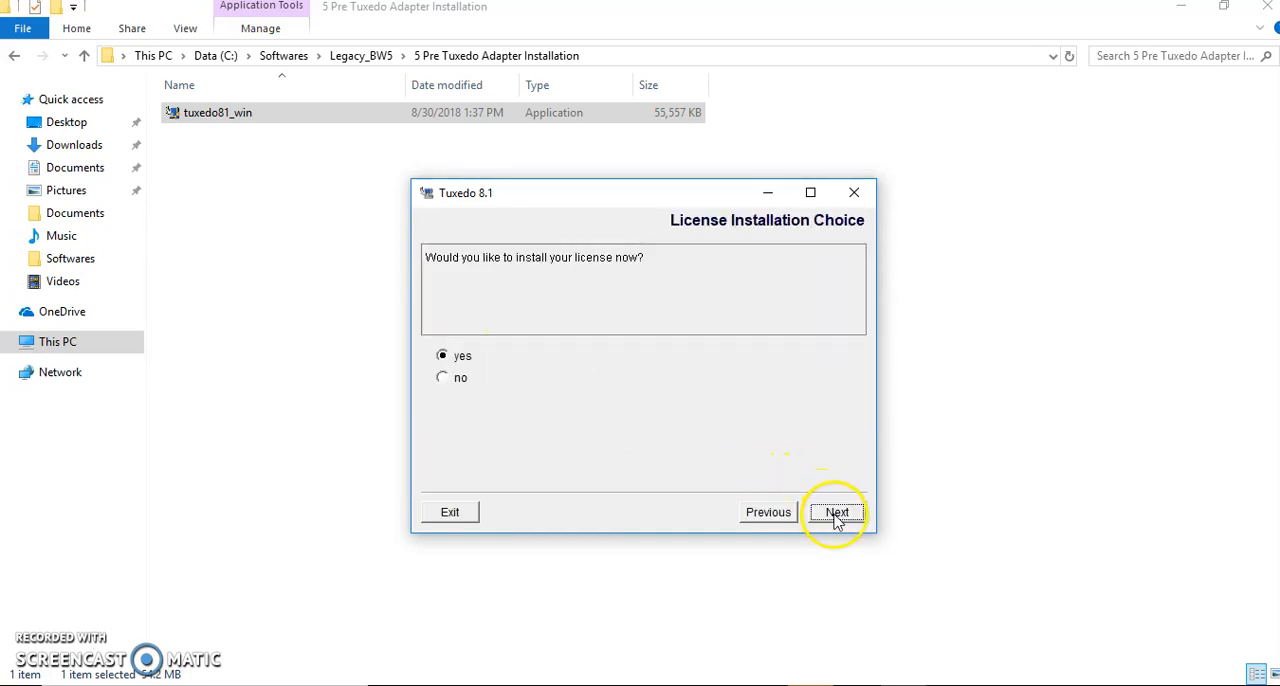
pyautogui.click(443, 378)
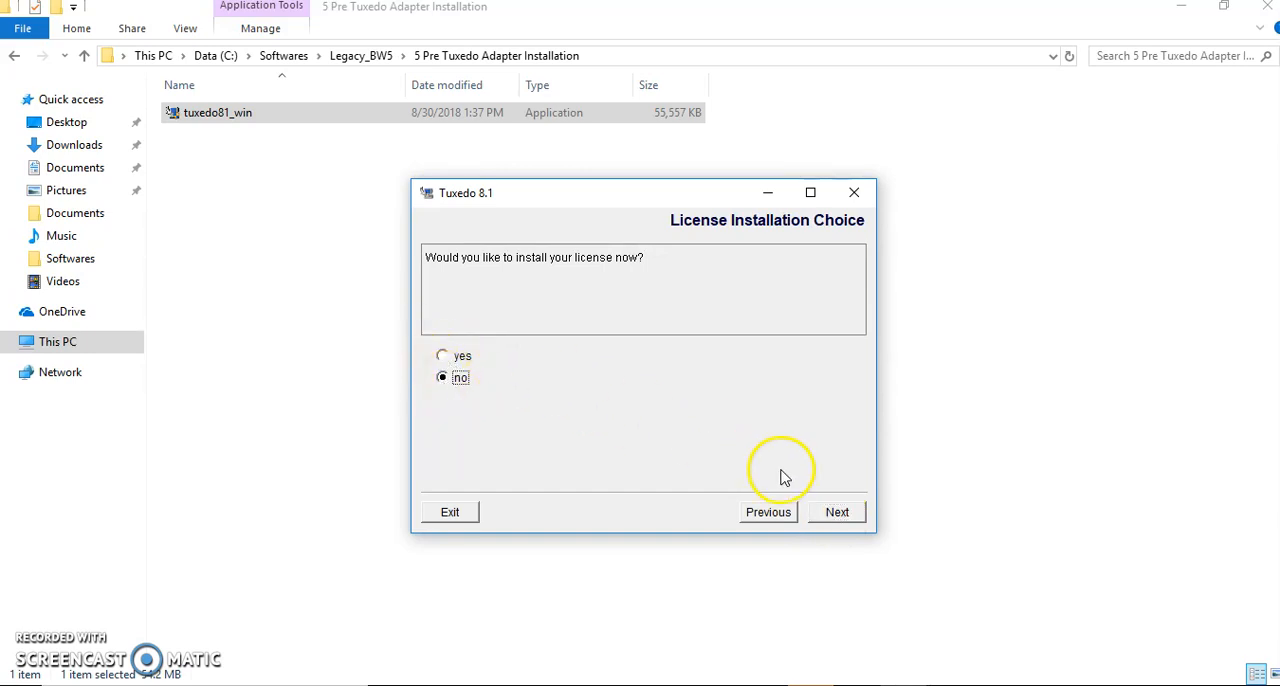
pyautogui.click(835, 513)
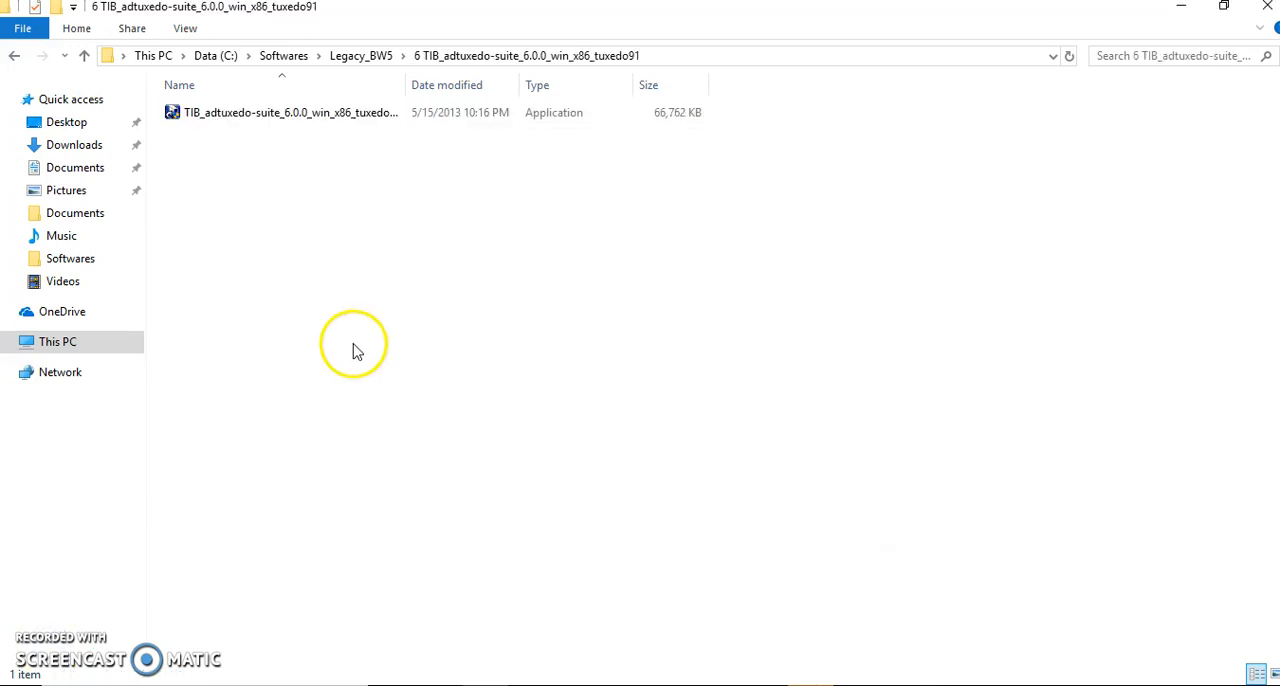
# - Launch the TIB_adtuxedo-suite_6.0.0_win_x86_tuxedo91 installer and proceed past its welcome page
pyautogui.moveTo(408, 84); pyautogui.dragTo(473, 77)
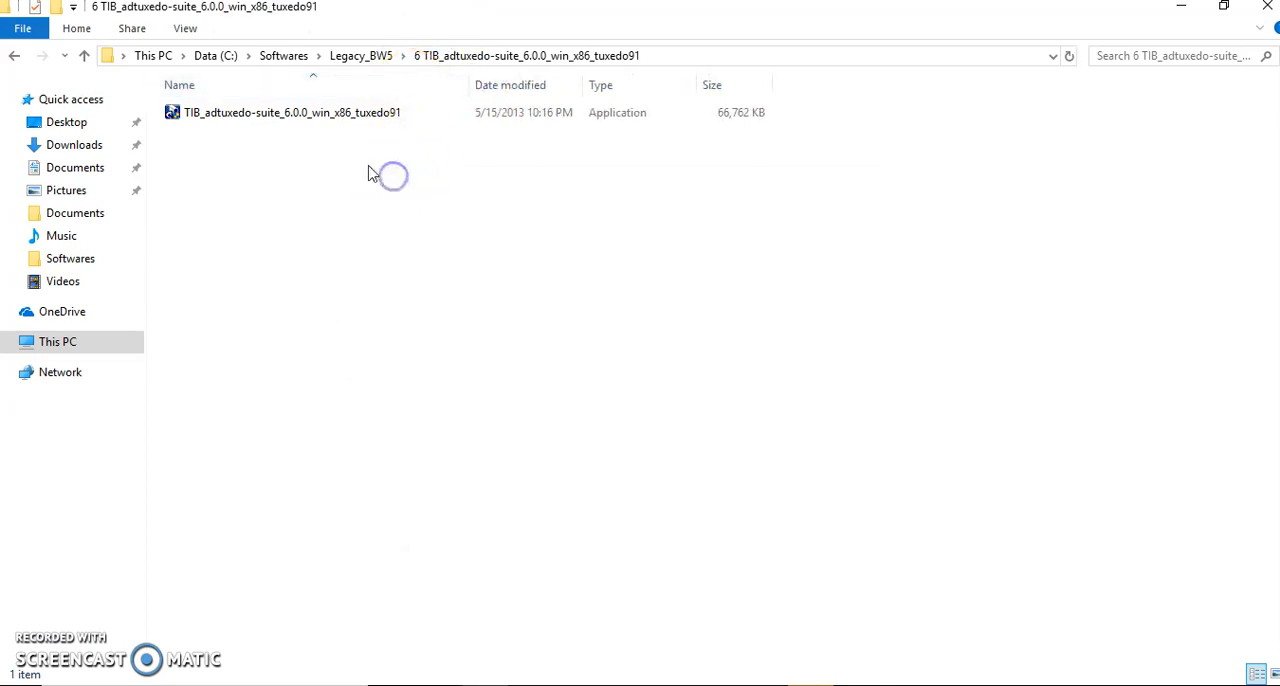
pyautogui.doubleClick(297, 120)
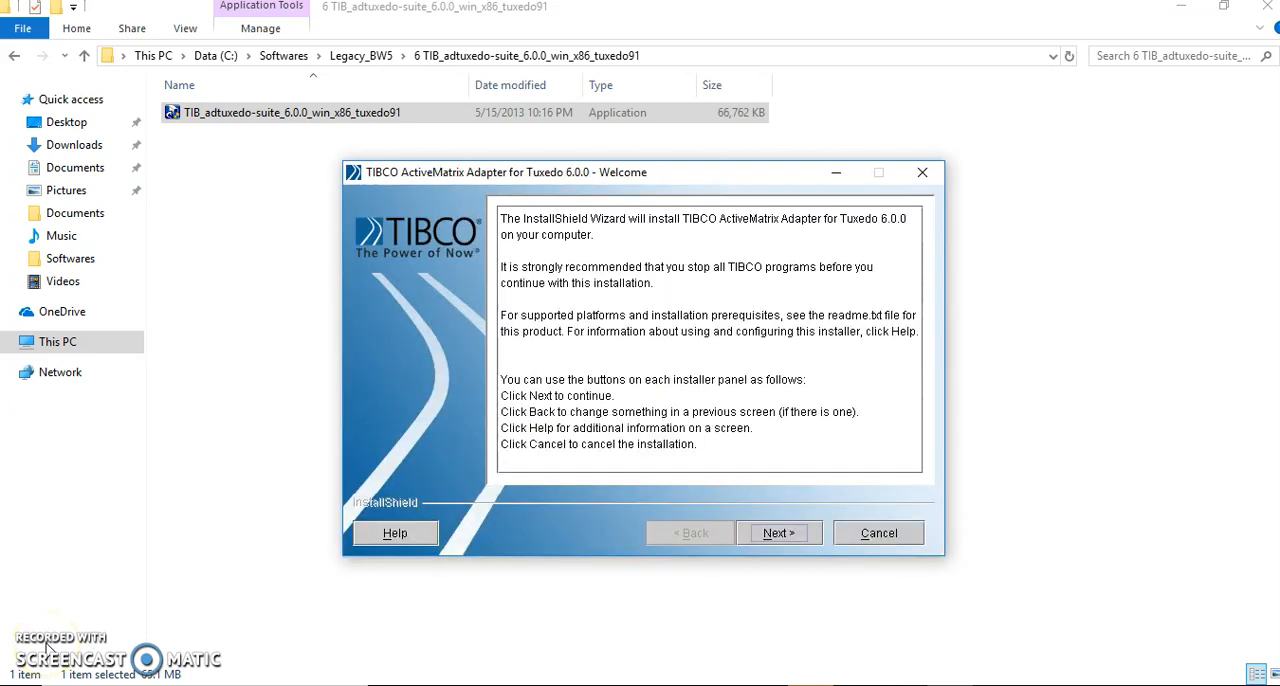
pyautogui.click(773, 538)
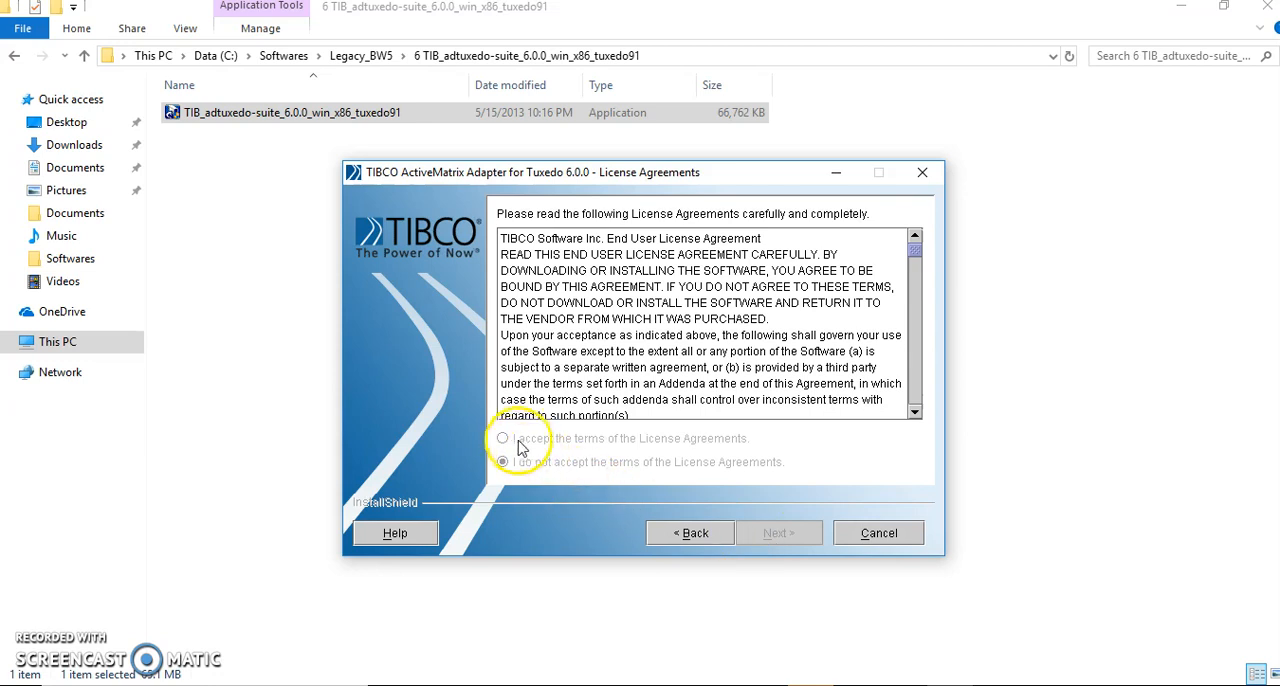
# - Accept the TIBCO license agreement after reaching its end, and choose Typical Install
pyautogui.moveTo(916, 251); pyautogui.dragTo(917, 400)
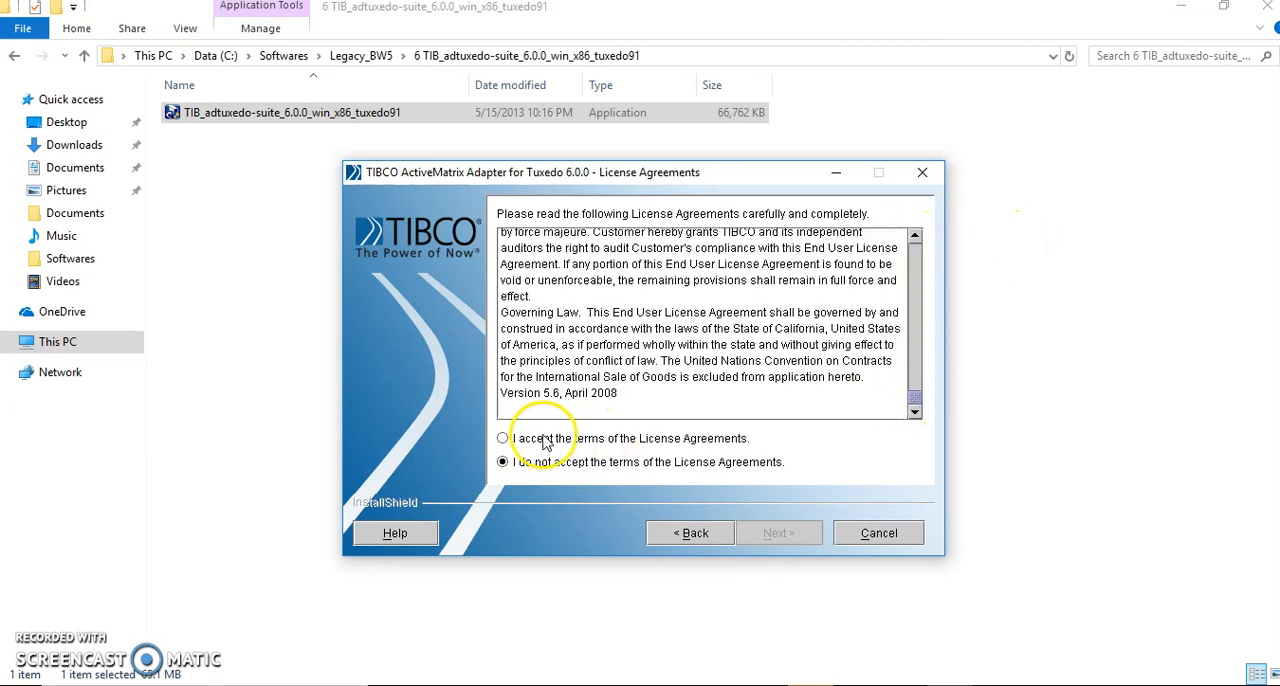
pyautogui.click(503, 440)
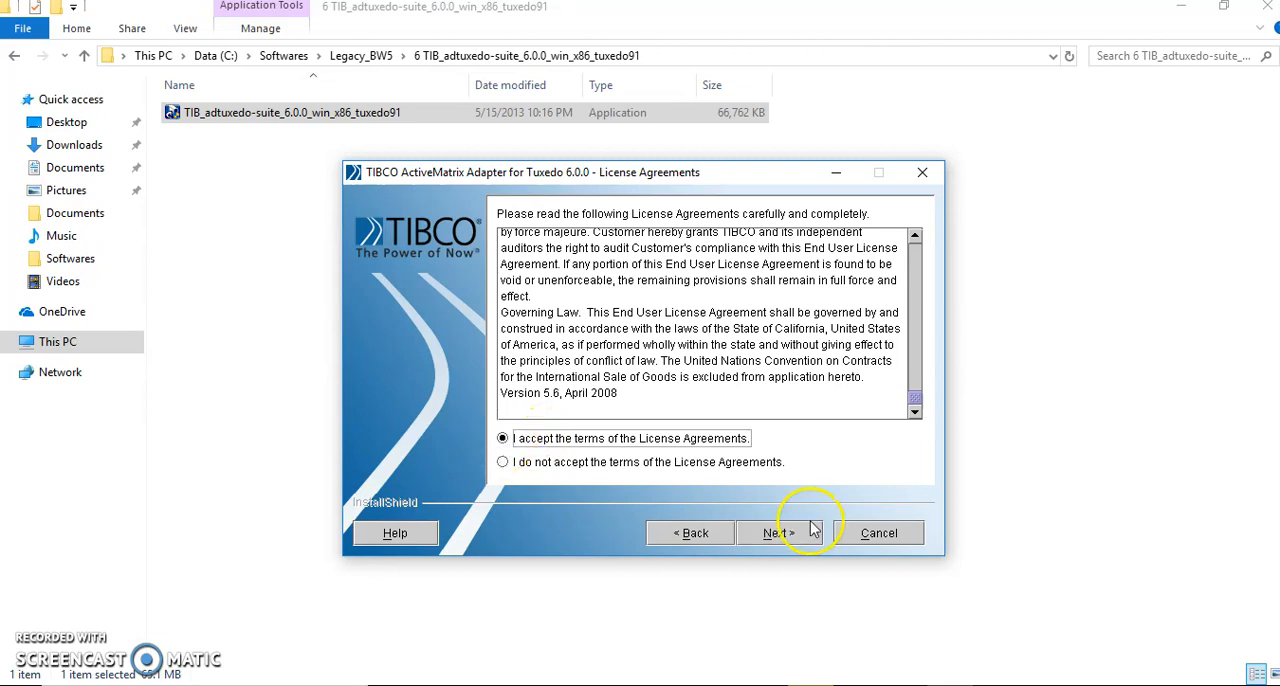
pyautogui.click(780, 536)
pyautogui.click(789, 534)
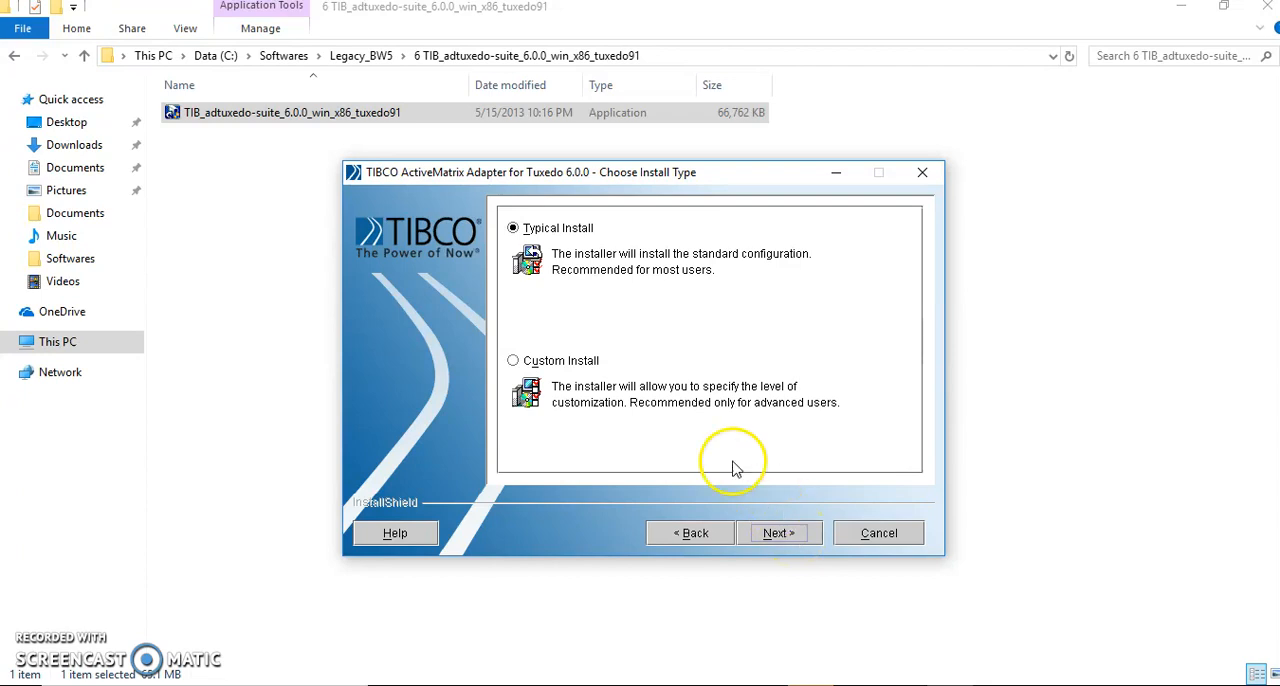
pyautogui.click(763, 537)
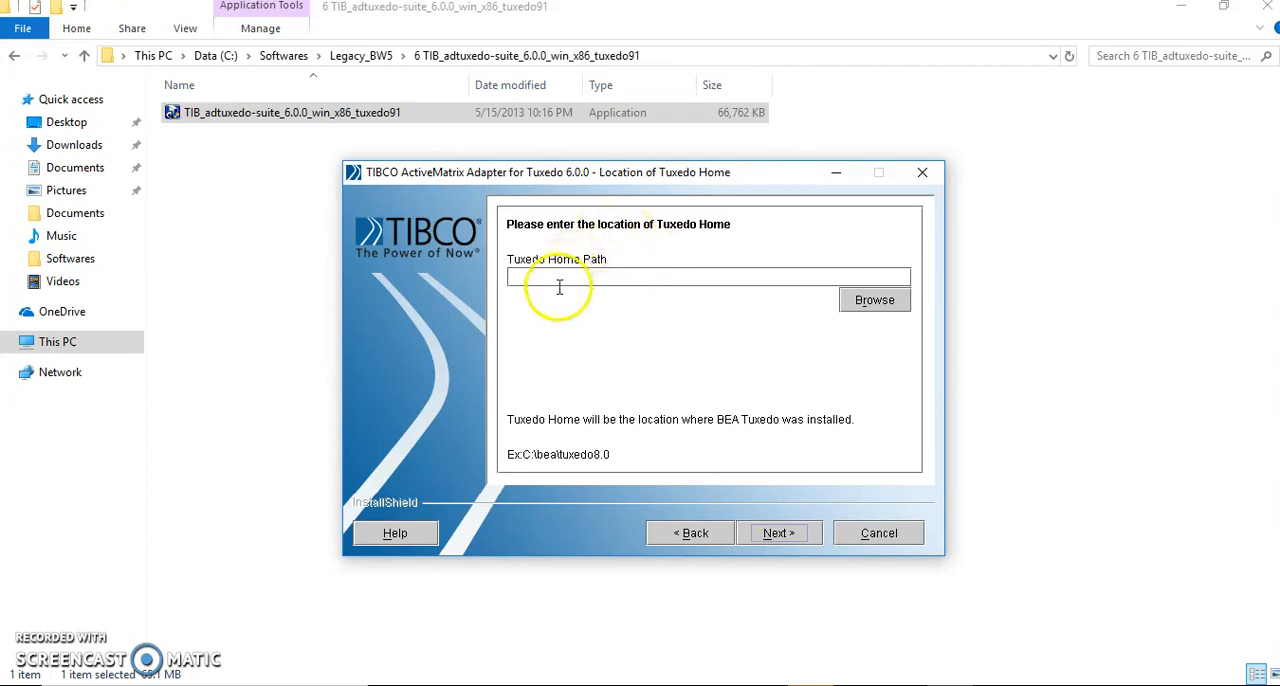
# - Open the C:\bea folder in File Explorer to locate the Tuxedo installation, and return to the adapter installer
pyautogui.click(217, 55)
pyautogui.doubleClick(229, 132)
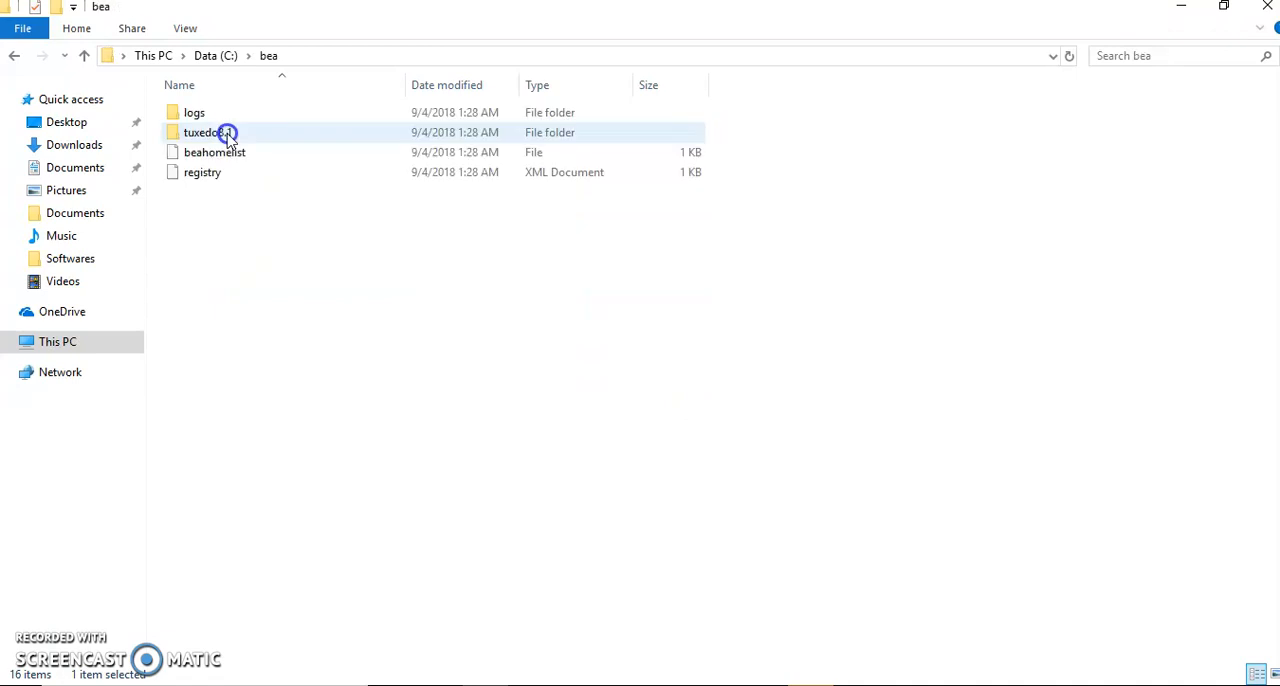
pyautogui.click(372, 56)
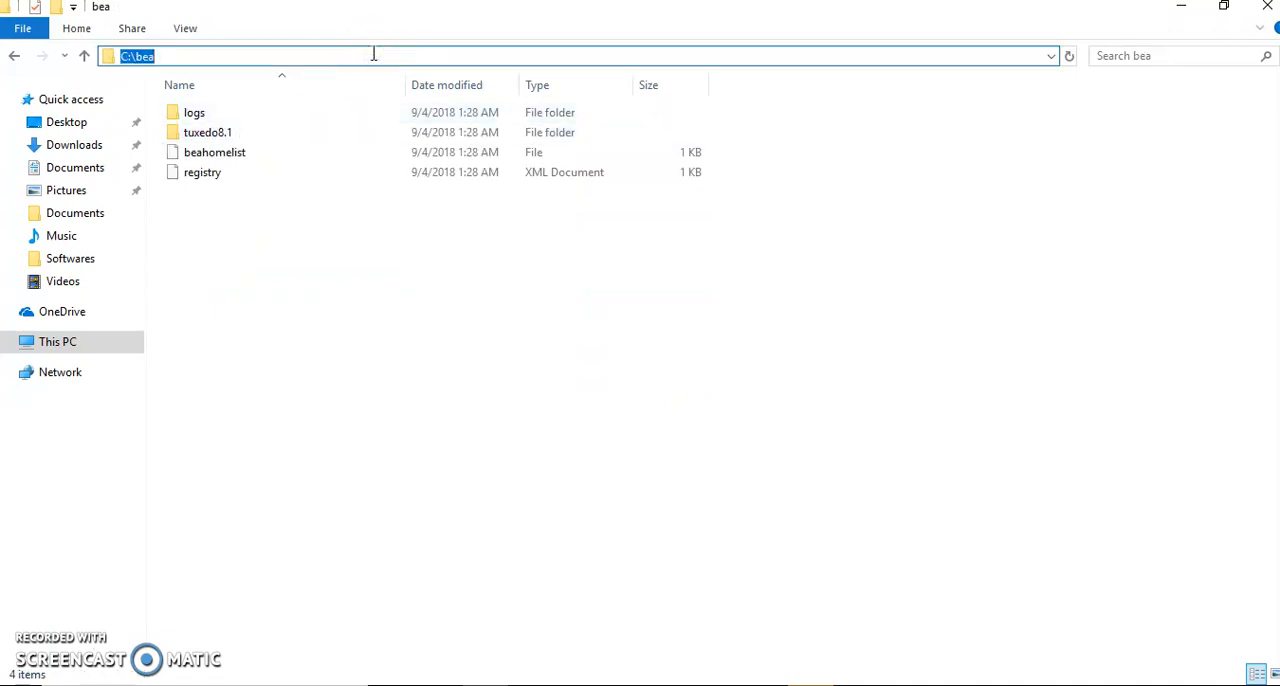
pyautogui.hotkey('alt', 'Tab')
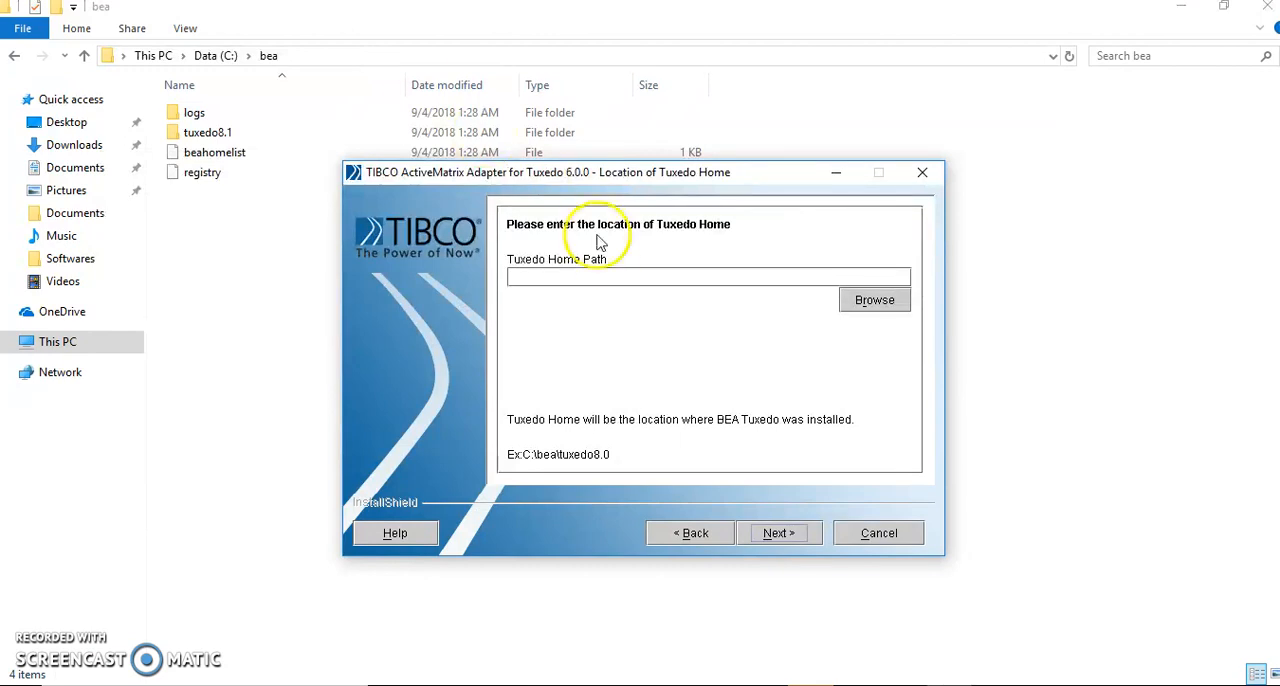
# - Try to set the Tuxedo Home Path by browsing to the tuxedo8.1 folder inside bea
pyautogui.click(621, 281)
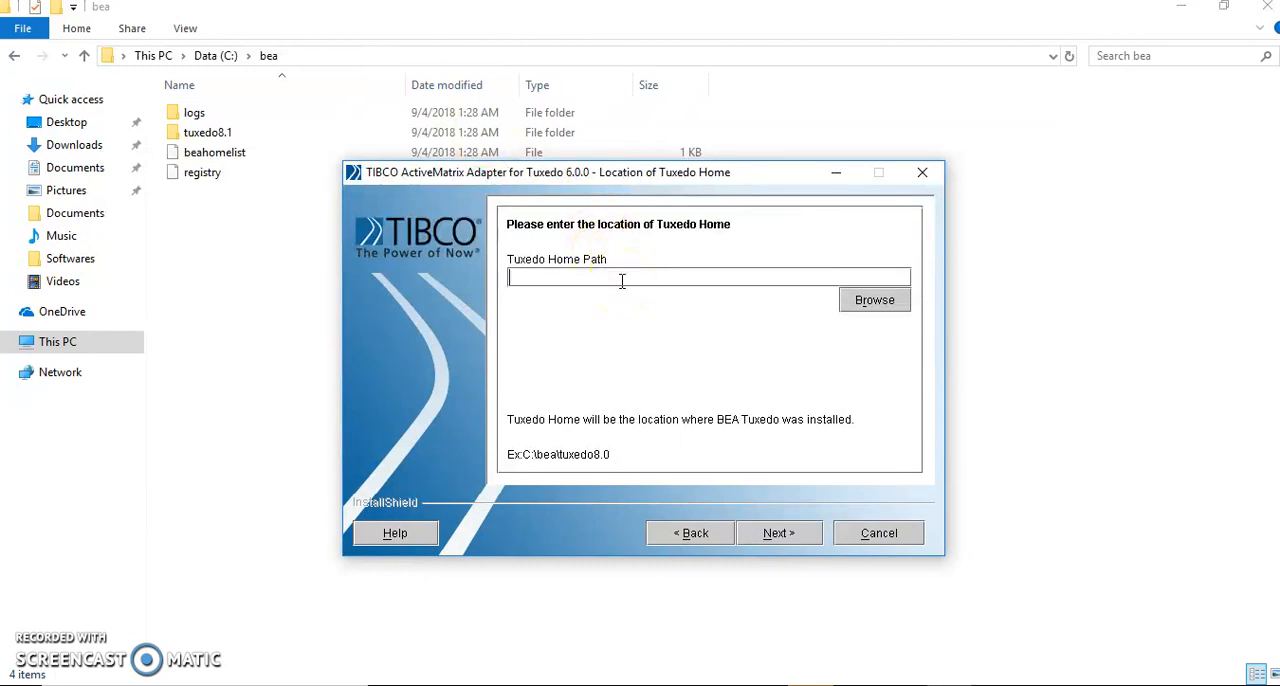
pyautogui.click(874, 300)
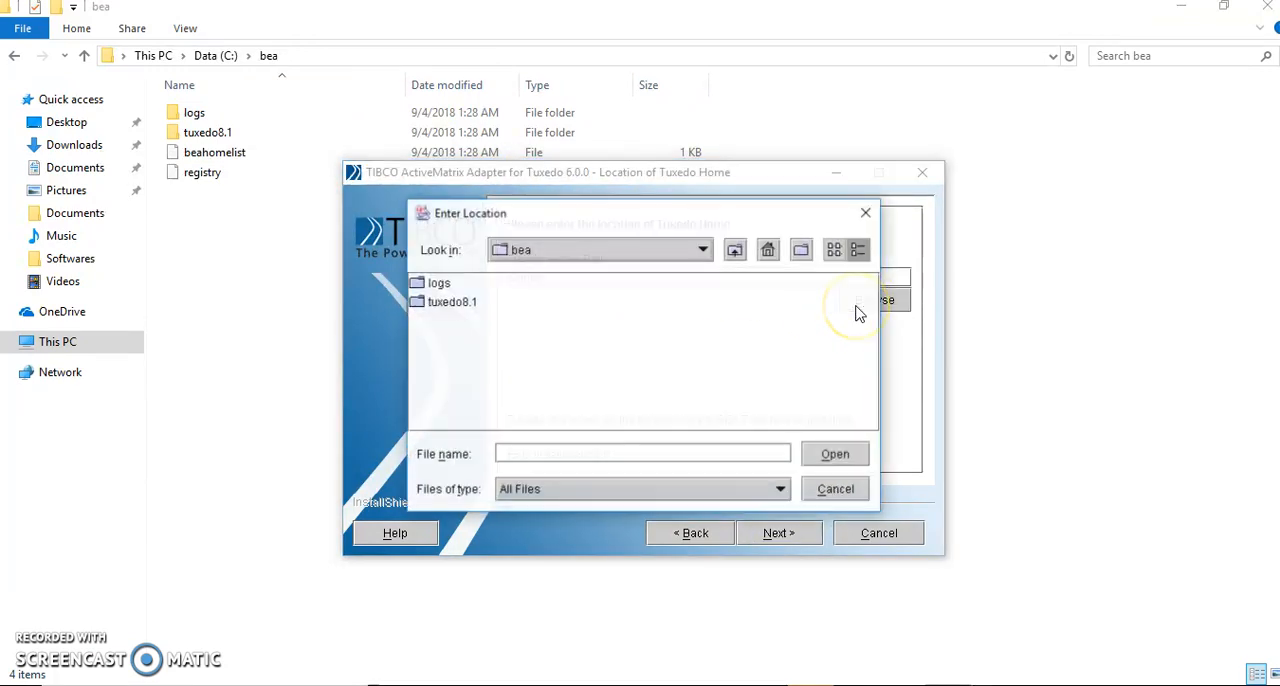
pyautogui.doubleClick(452, 303)
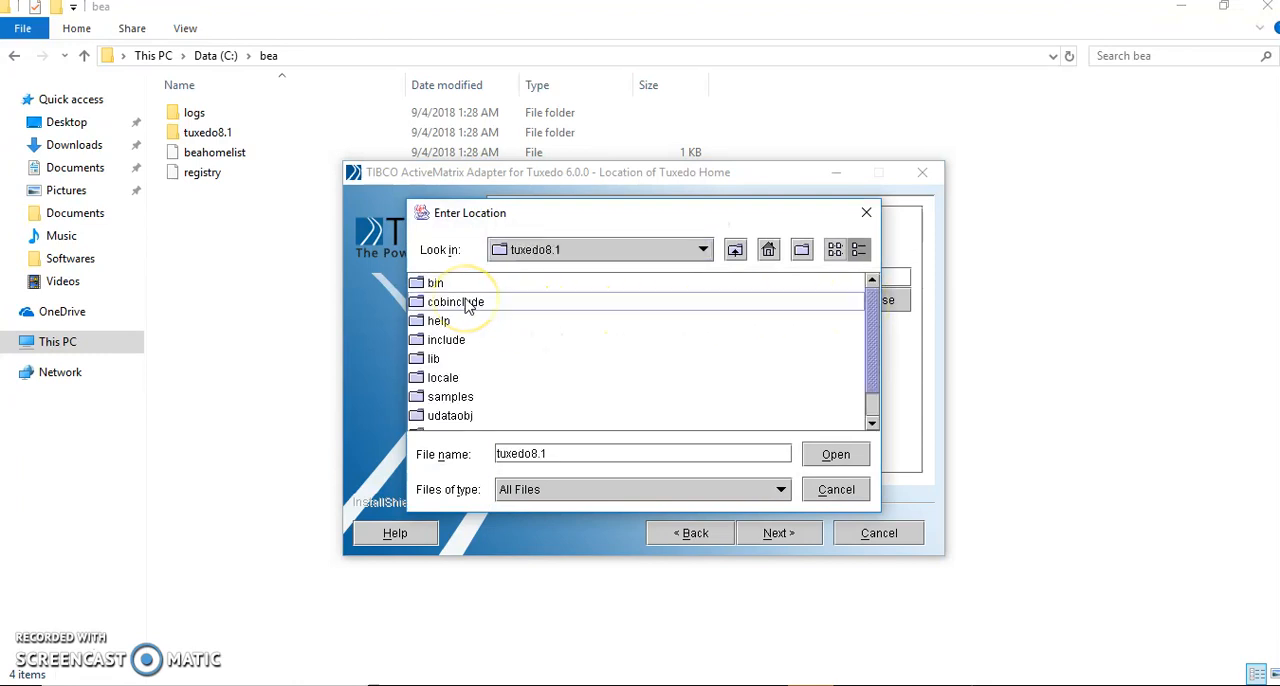
pyautogui.click(829, 462)
pyautogui.click(838, 492)
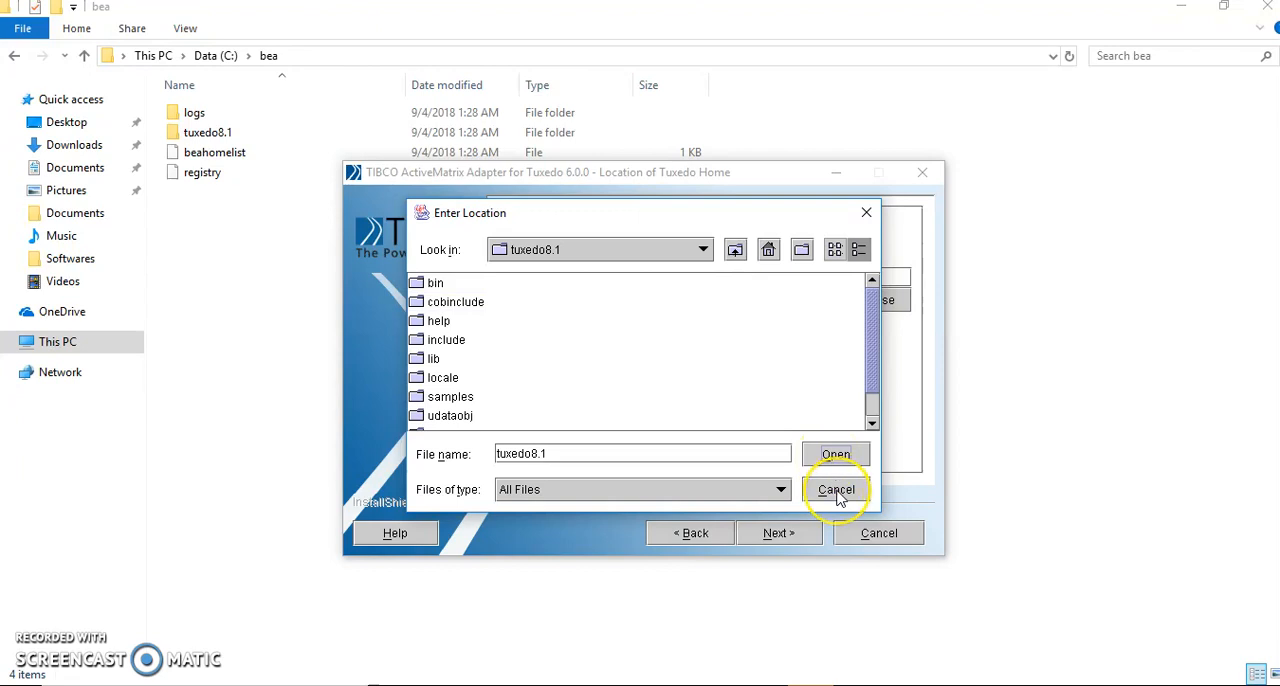
pyautogui.click(838, 492)
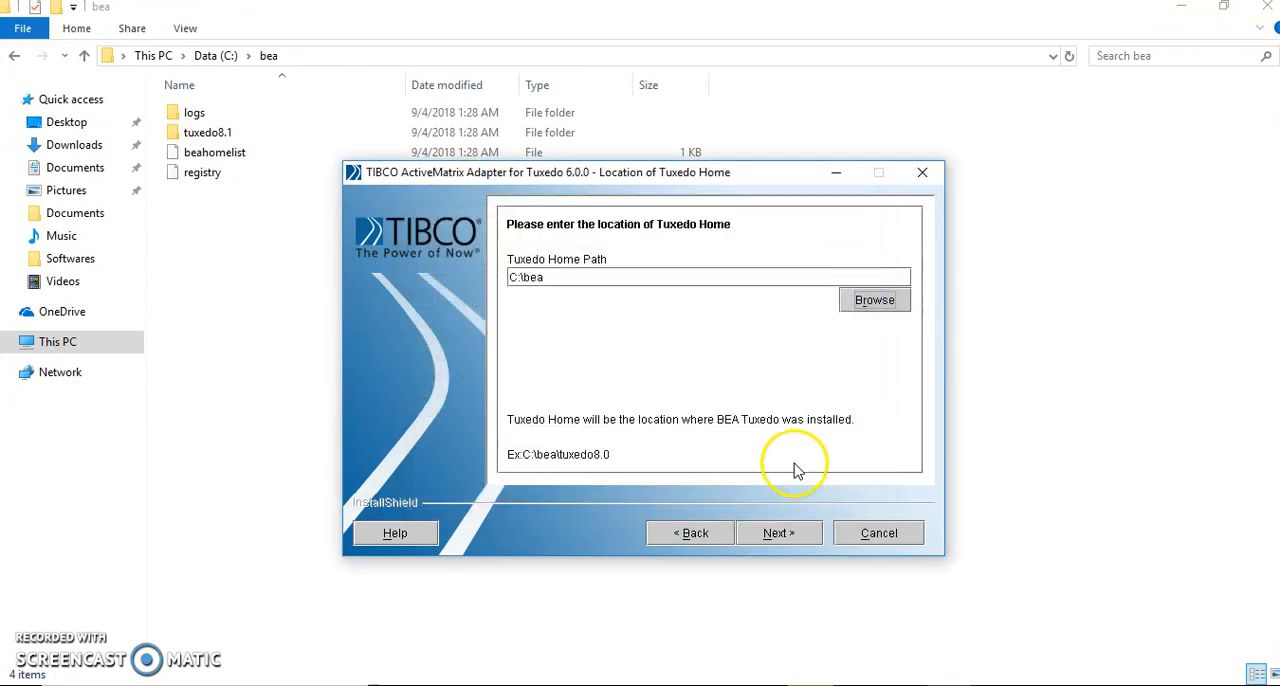
# - Copy the tuxedo8.1 folder's path from File Explorer and set the Tuxedo Home Path to C:\bea\tuxedo8.1
pyautogui.click(277, 130)
pyautogui.doubleClick(277, 130)
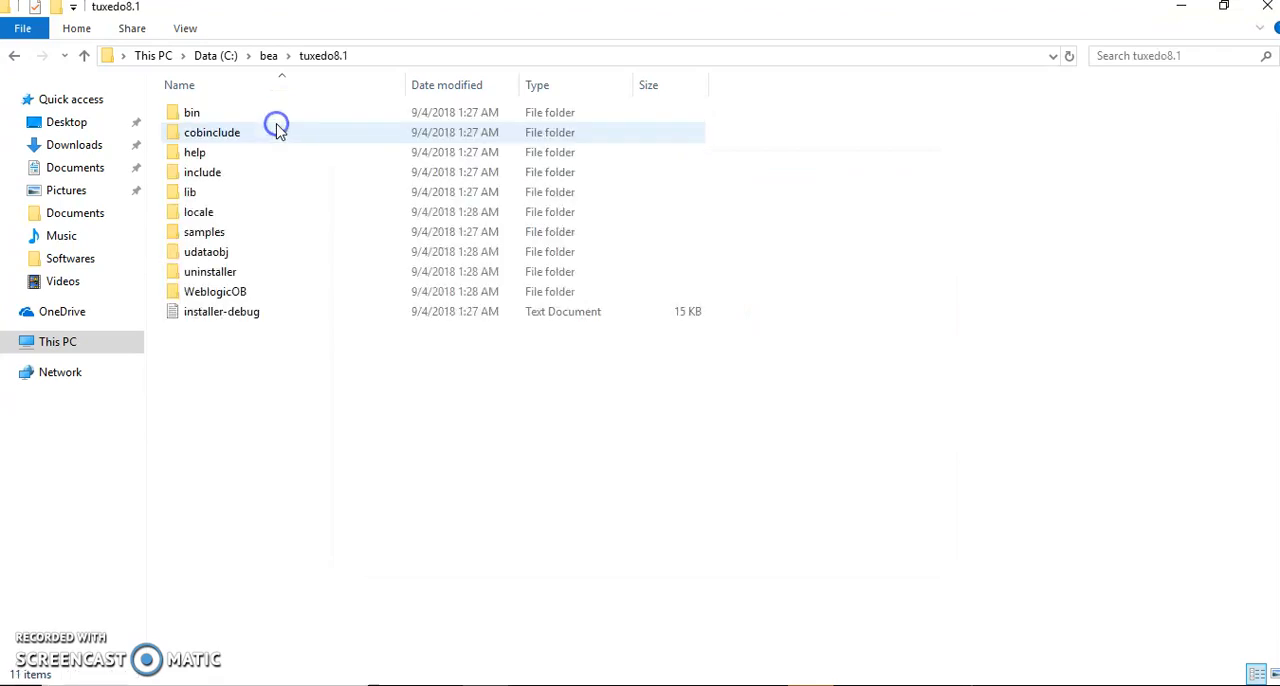
pyautogui.click(436, 57)
pyautogui.hotkey('ctrl', 'c')
pyautogui.hotkey('alt', 'Tab')
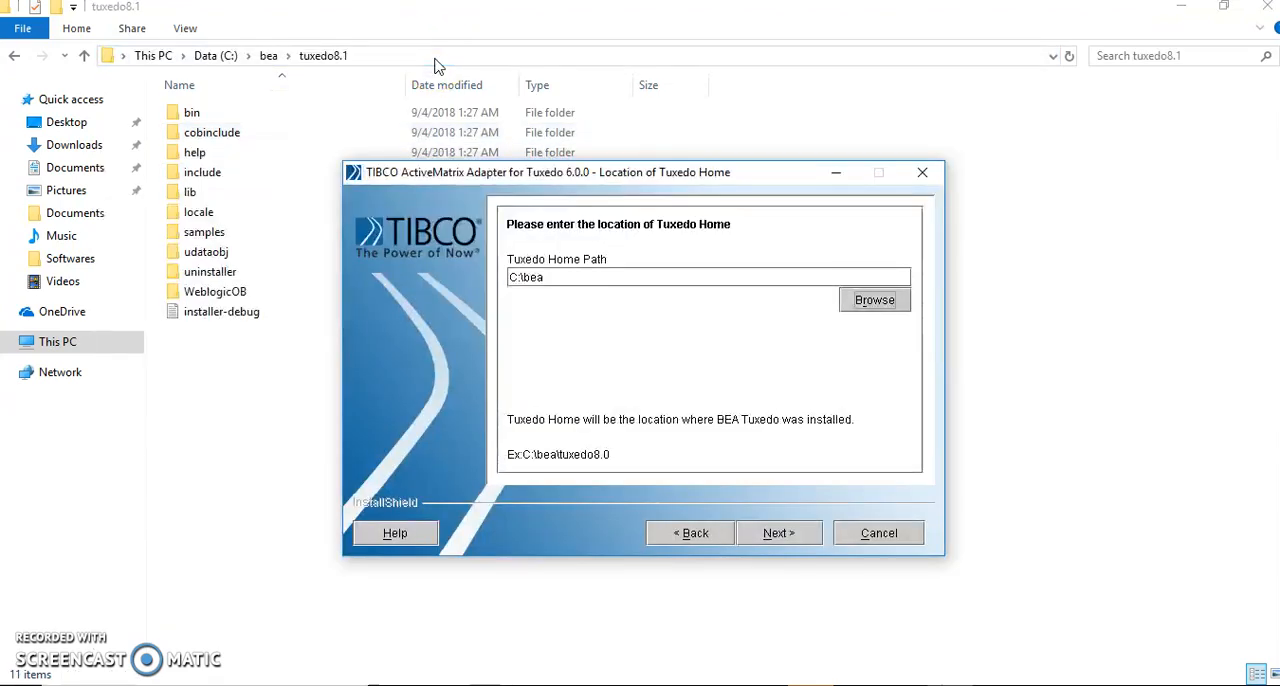
pyautogui.click(612, 273)
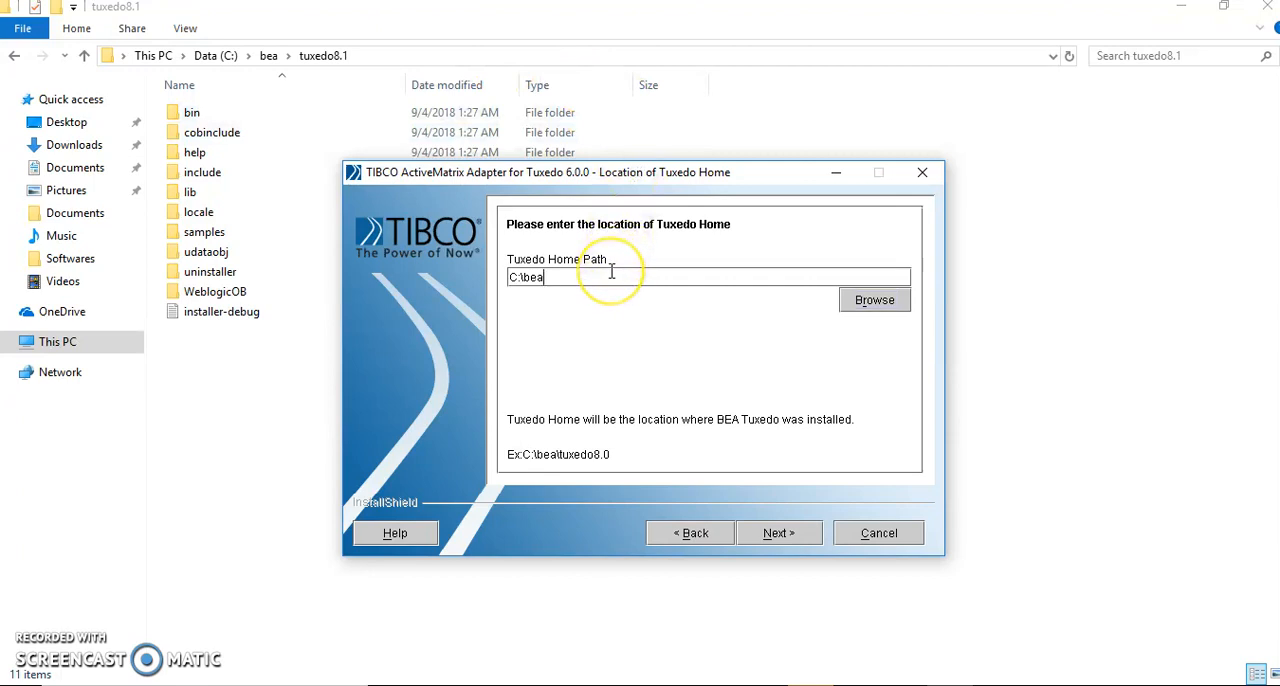
pyautogui.hotkey('ctrl', 'a')
pyautogui.hotkey('ctrl', 'v')
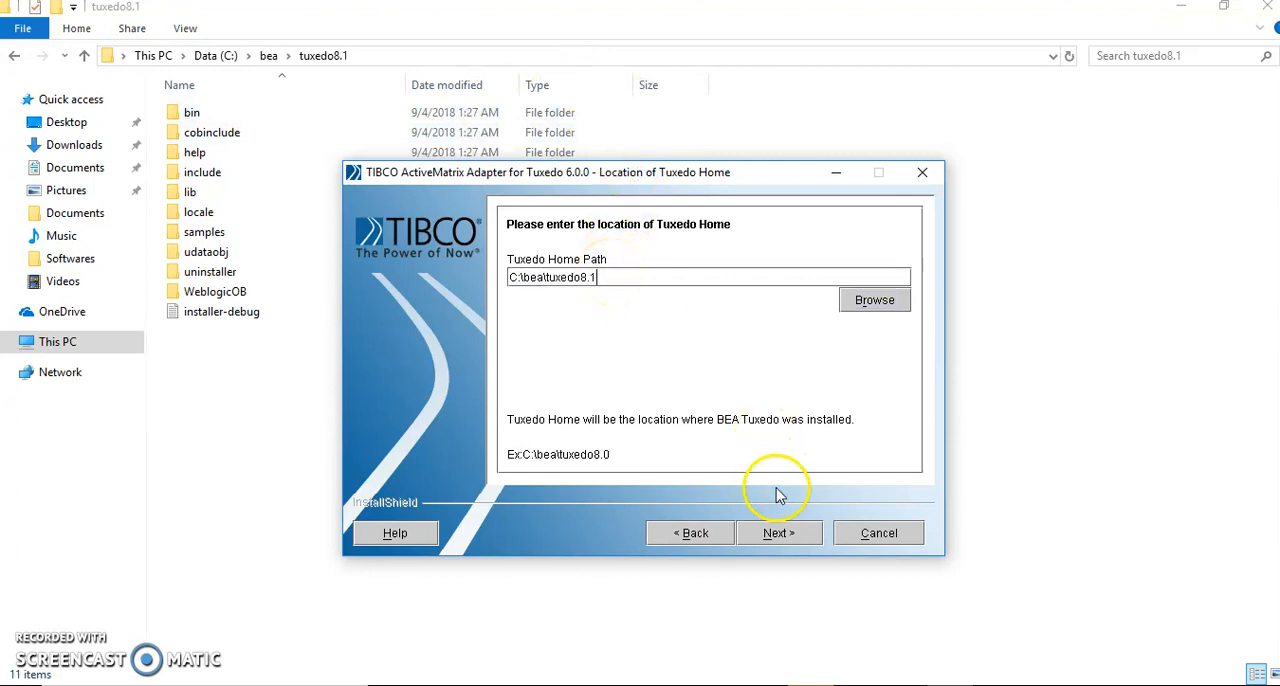
pyautogui.click(787, 537)
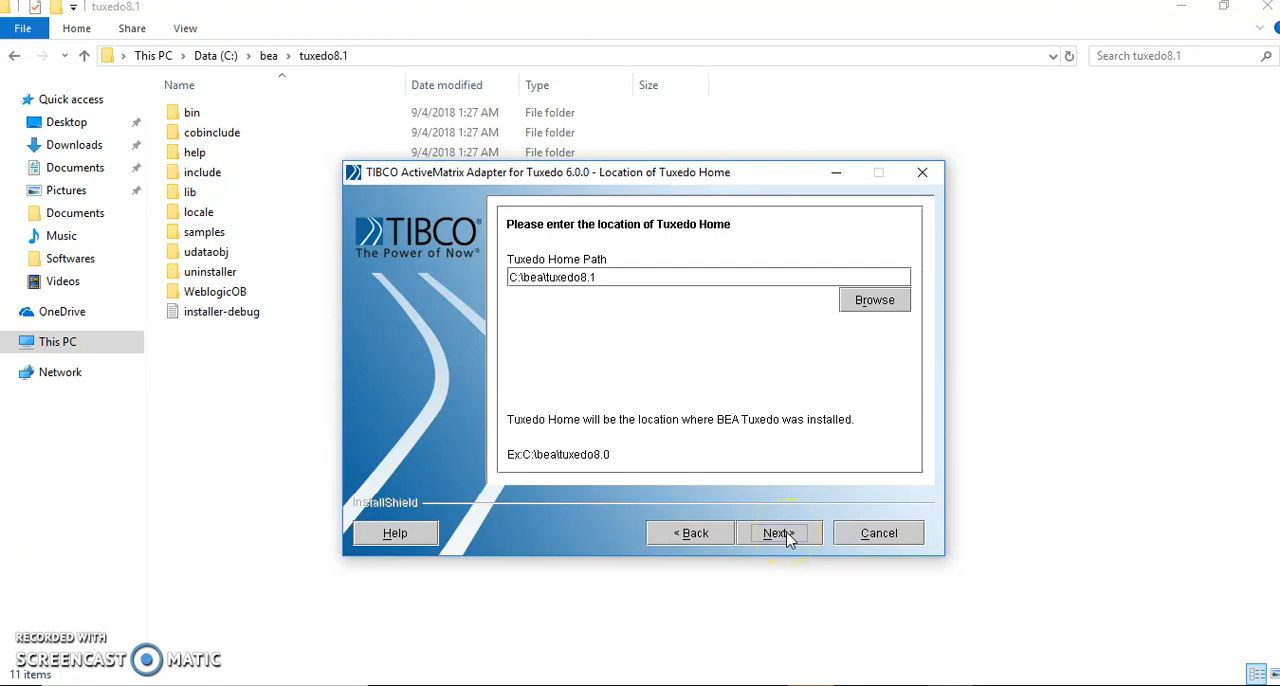
# - Install TIBCO ActiveMatrix Adapter for Tuxedo 6.0.0 with the previewed components and finish the wizard
pyautogui.click(766, 536)
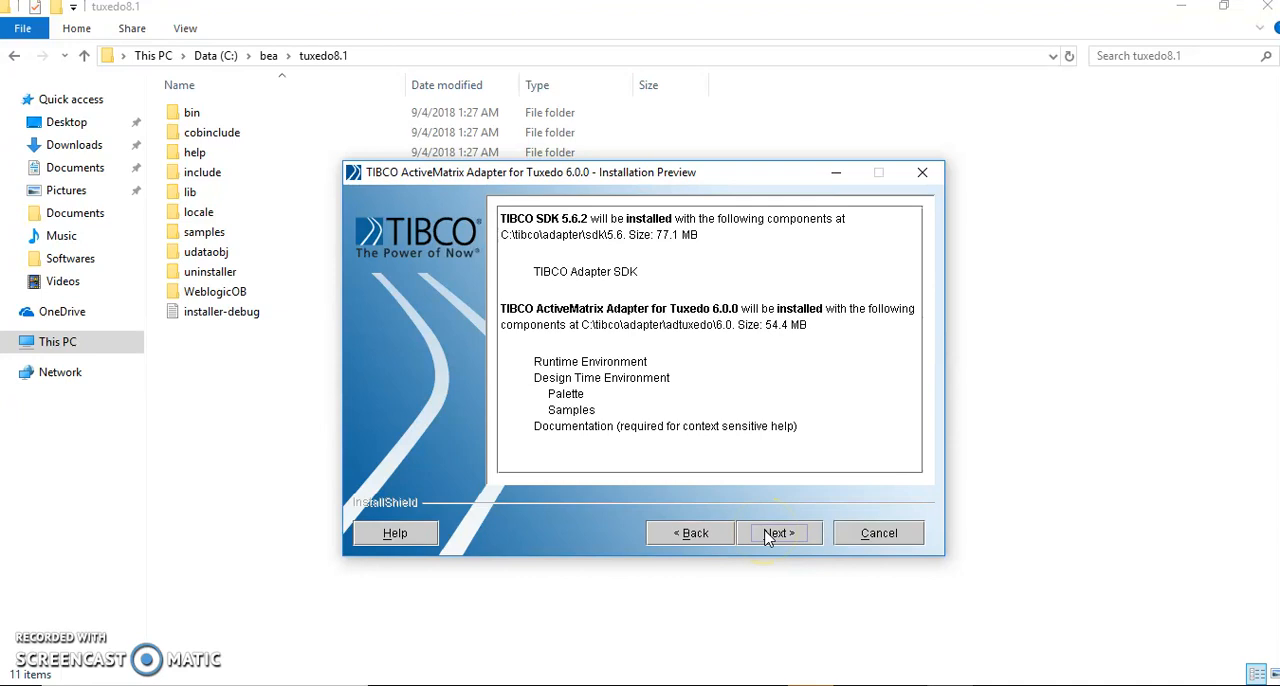
pyautogui.click(767, 537)
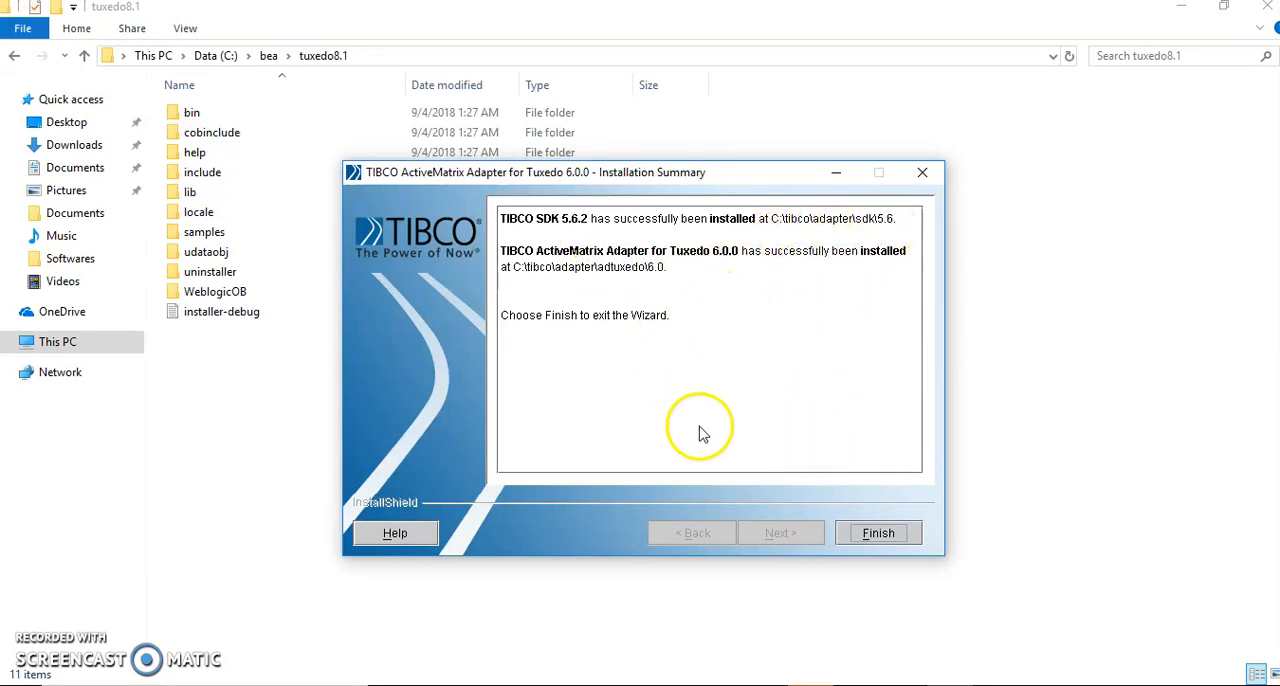
pyautogui.click(886, 533)
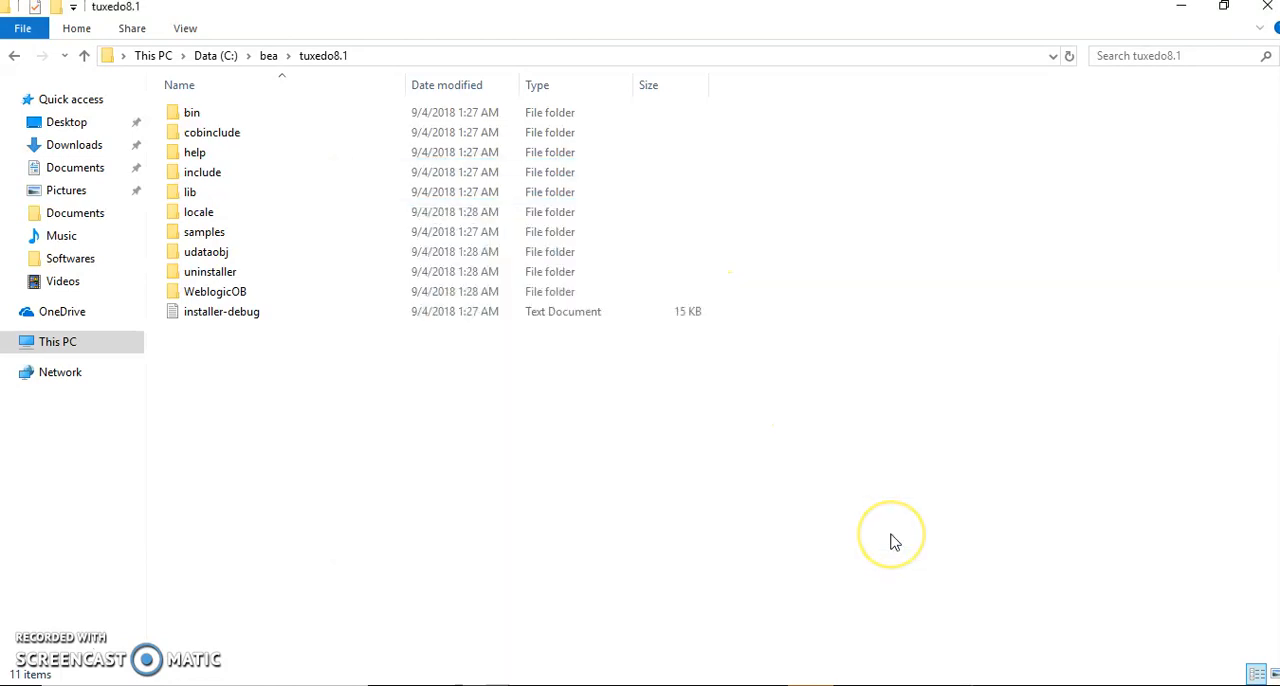